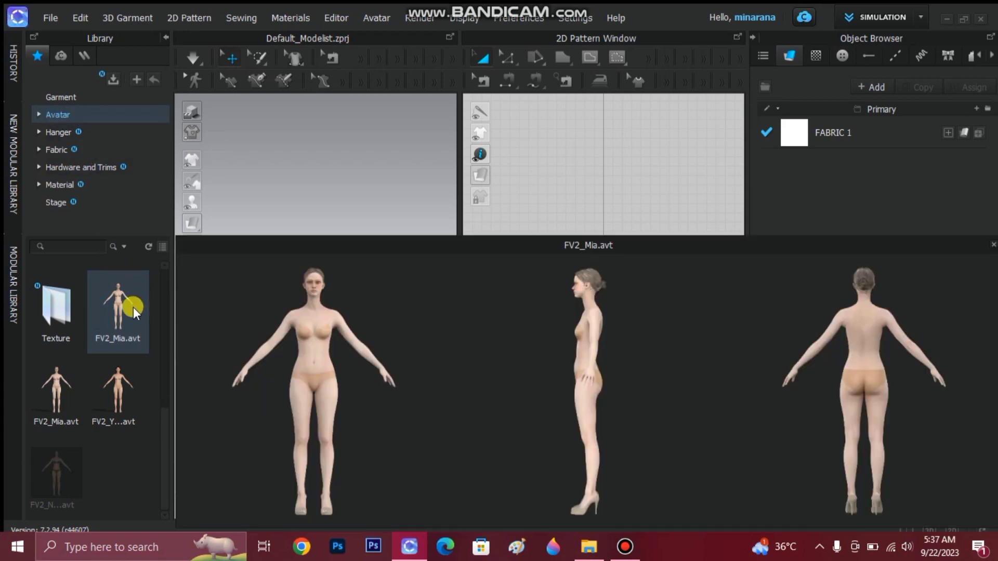
Try to place the FV2_Mia avatar from the library into the 3D scene.
{"action": "left_click_drag", "start_coordinate": [130, 308], "coordinate": [323, 317]}
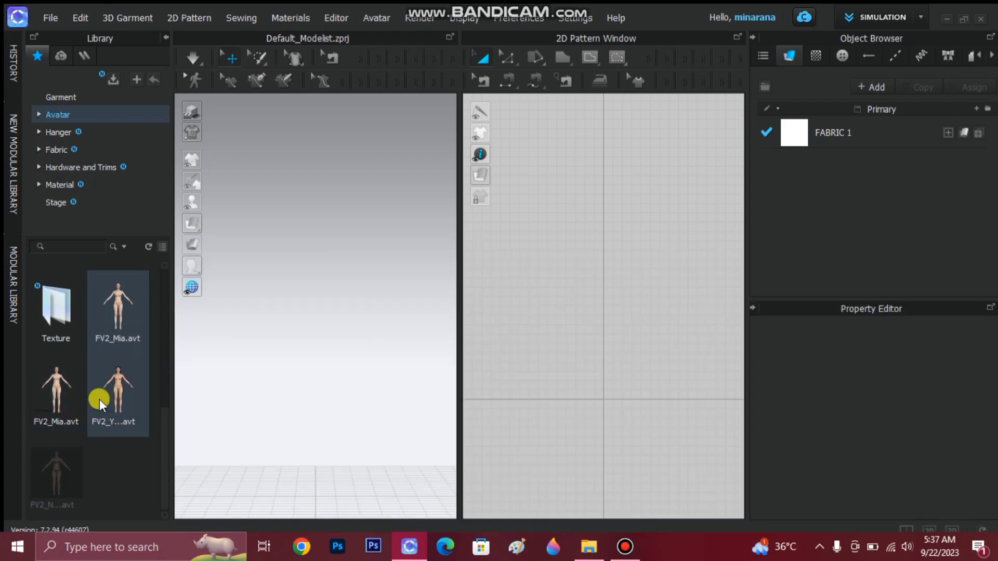
{"action": "mouse_move", "coordinate": [98, 399]}
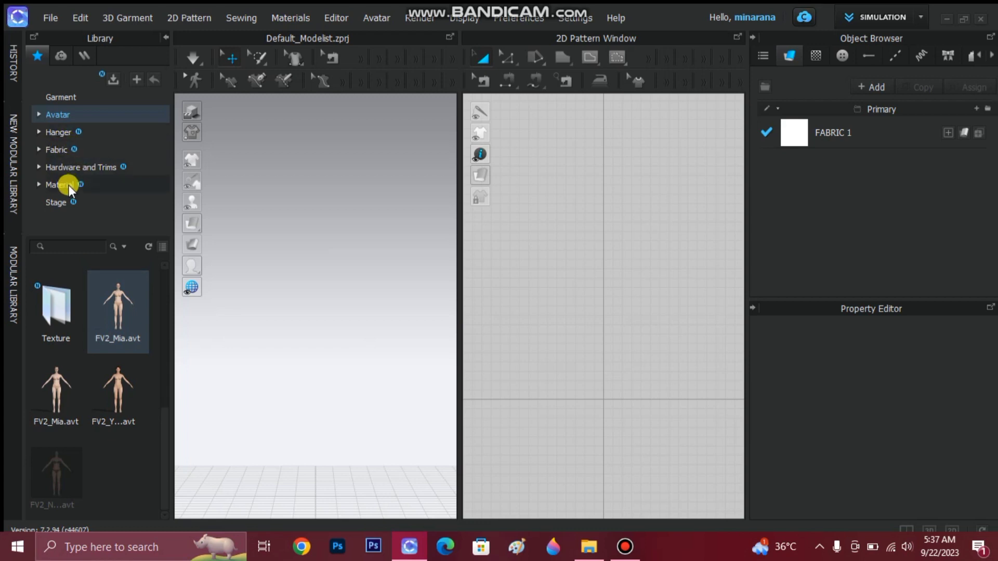
Search the fabric library for KNIT.
{"action": "left_click", "coordinate": [55, 145]}
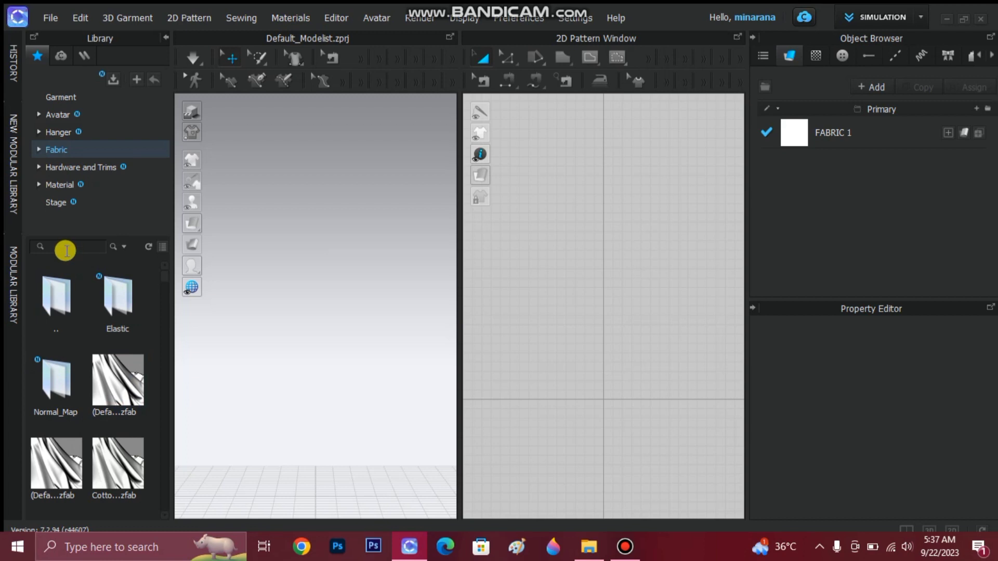
{"action": "left_click", "coordinate": [66, 251]}
{"action": "type", "text": "KNIT"}
{"action": "key", "text": "Return"}
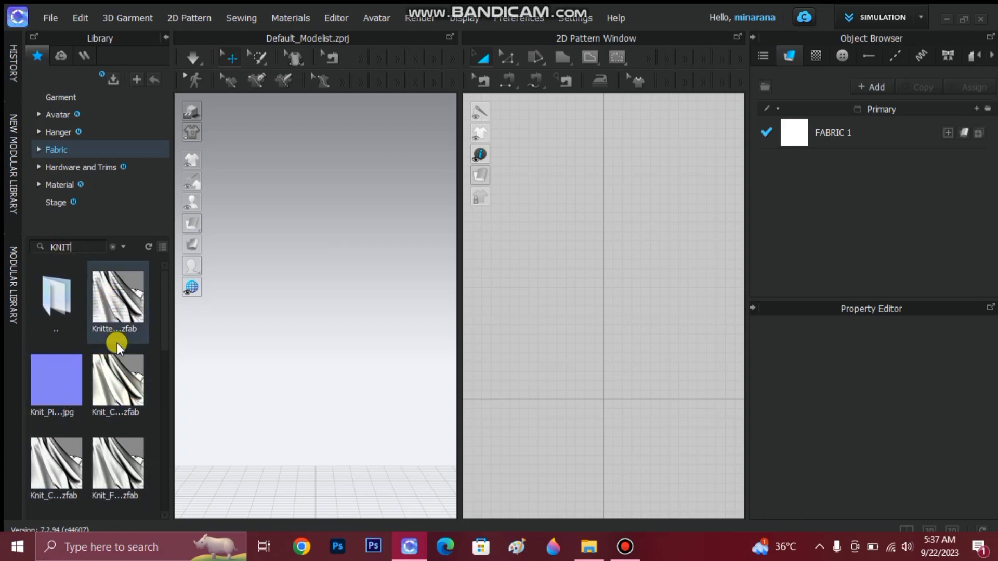
Load the FV2_Mia avatar from the avatar library's Female_V2 folder into the 3D scene.
{"action": "left_click", "coordinate": [57, 96]}
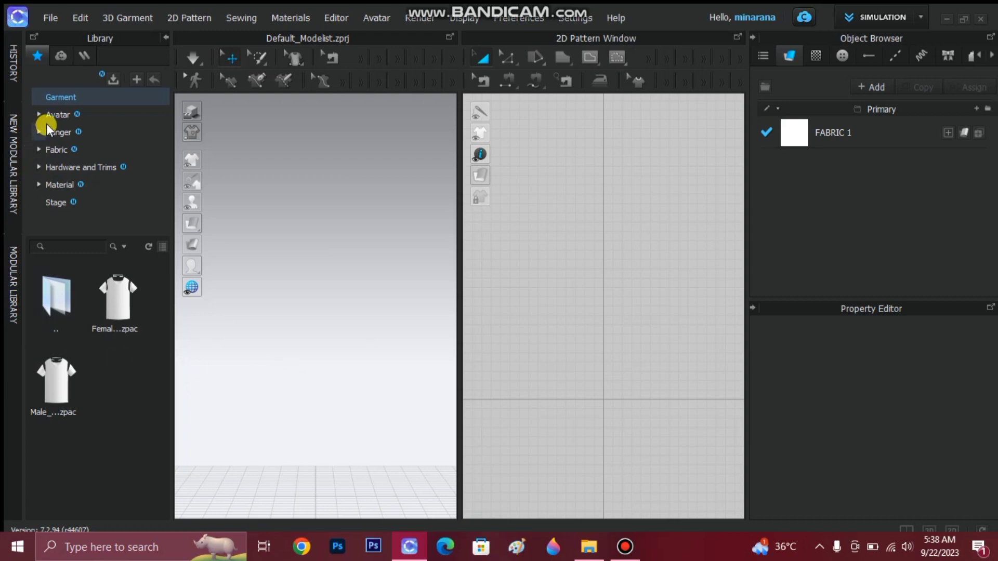
{"action": "left_click", "coordinate": [62, 114]}
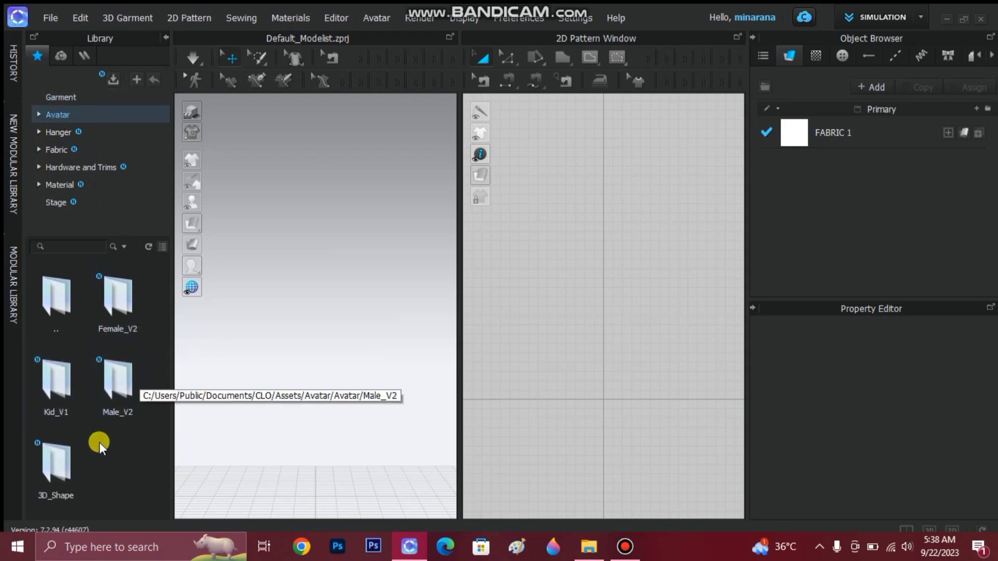
{"action": "double_click", "coordinate": [129, 319]}
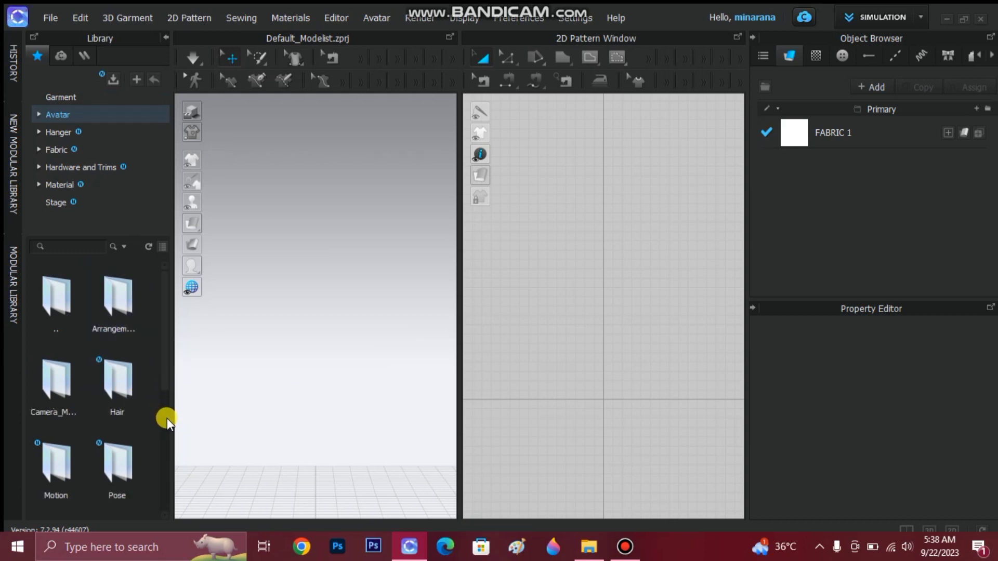
{"action": "scroll", "coordinate": [167, 419], "scroll_direction": "down", "scroll_amount": 5}
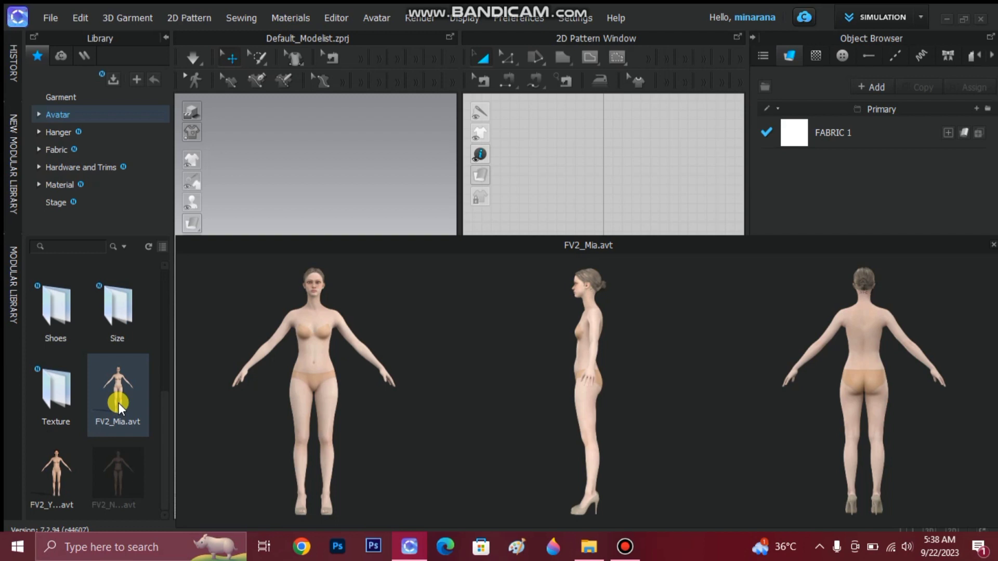
{"action": "double_click", "coordinate": [118, 404]}
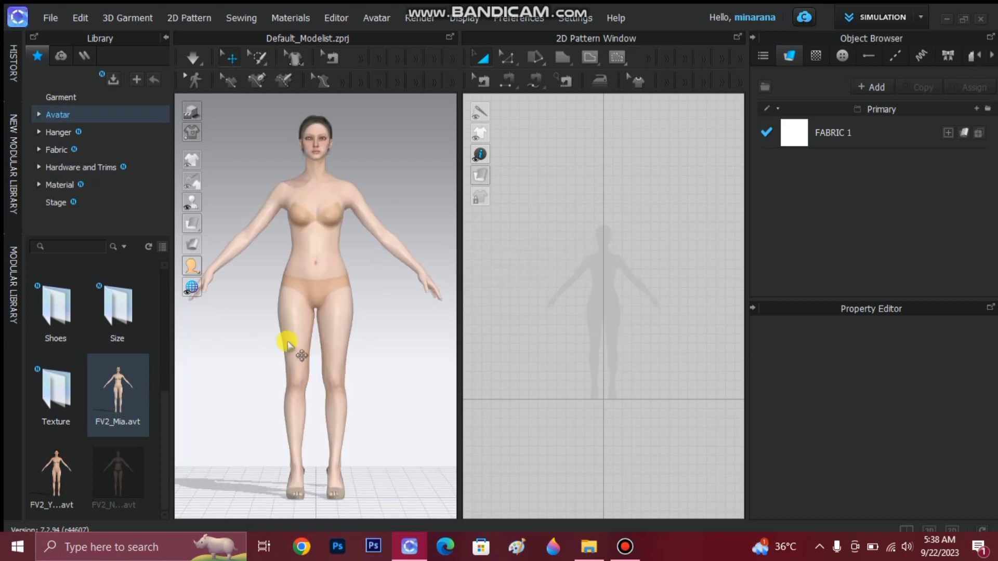
Select the avatar and examine it from the side, back and front.
{"action": "left_click", "coordinate": [338, 261]}
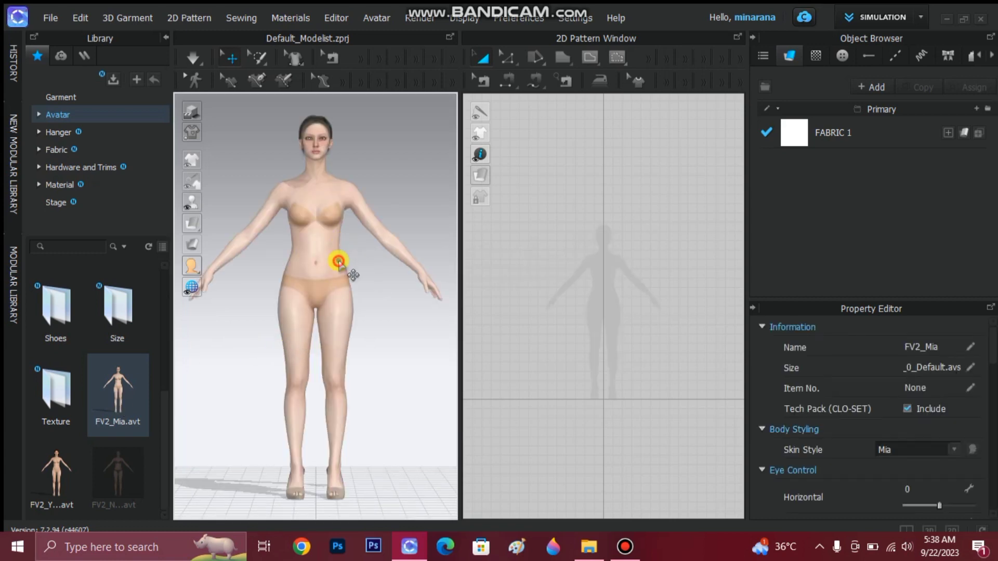
{"action": "left_click", "coordinate": [297, 297]}
{"action": "scroll", "coordinate": [363, 264], "scroll_direction": "down", "scroll_amount": 1}
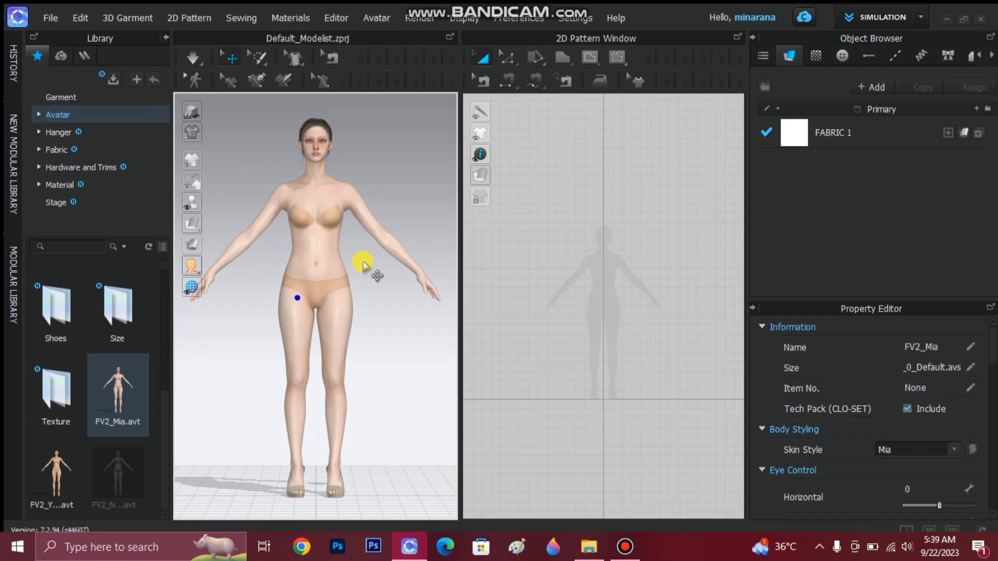
{"action": "key", "text": "6"}
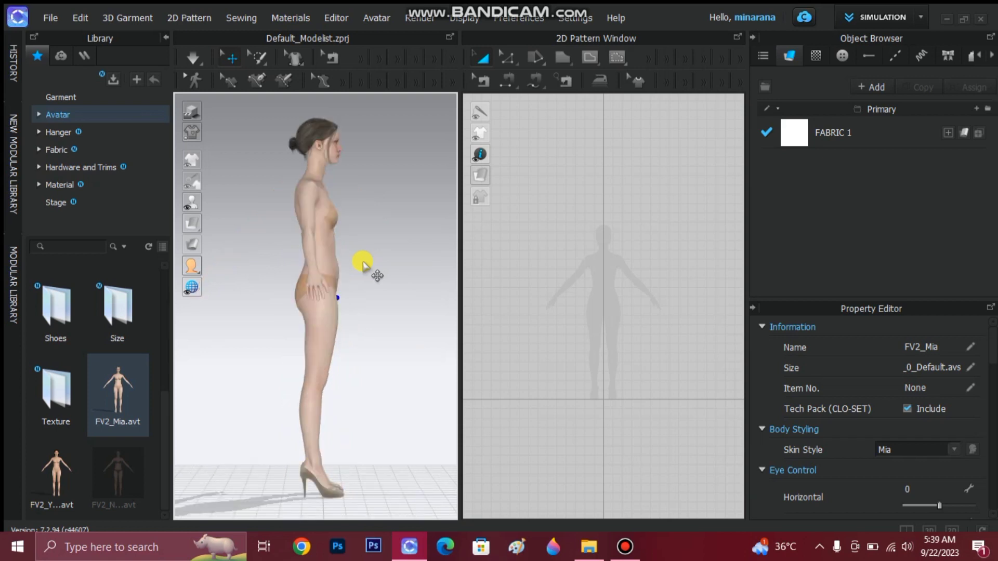
{"action": "key", "text": "4"}
{"action": "key", "text": "8"}
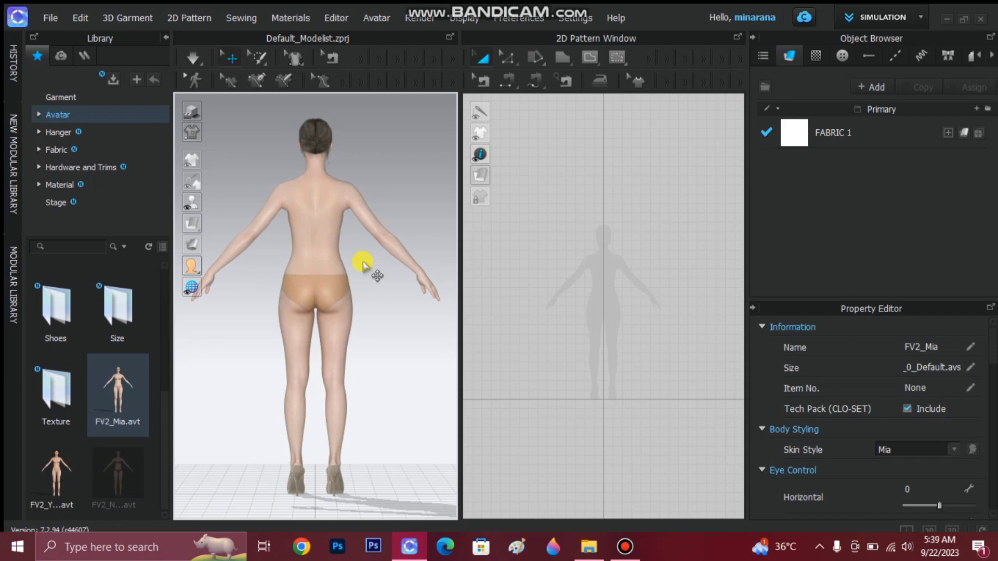
{"action": "key", "text": "2"}
{"action": "key", "text": "6"}
{"action": "key", "text": "4"}
{"action": "key", "text": "8"}
{"action": "key", "text": "2"}
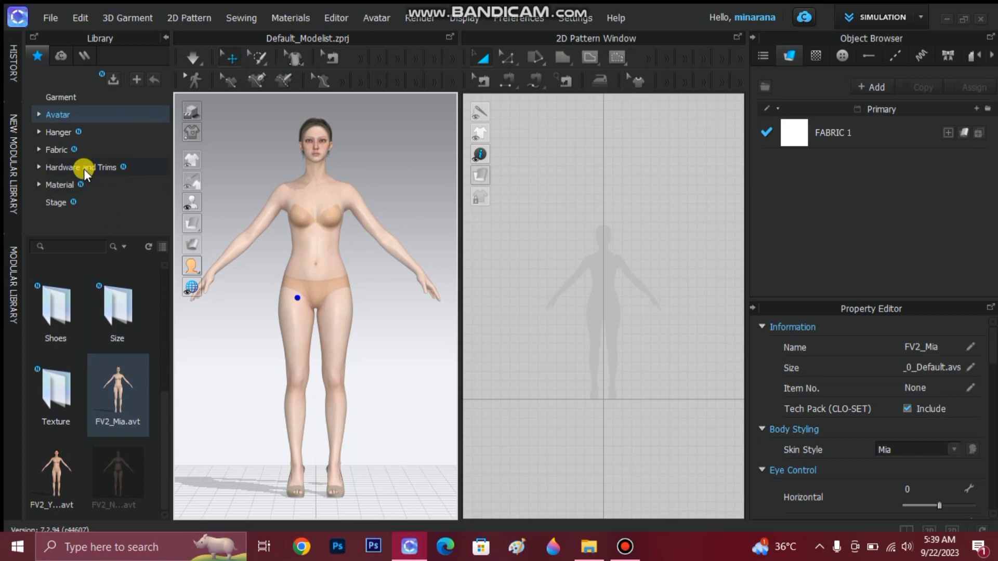
Load the Female_T-shirt garment from the library, maintaining the current avatar's size and pose.
{"action": "left_click", "coordinate": [61, 96]}
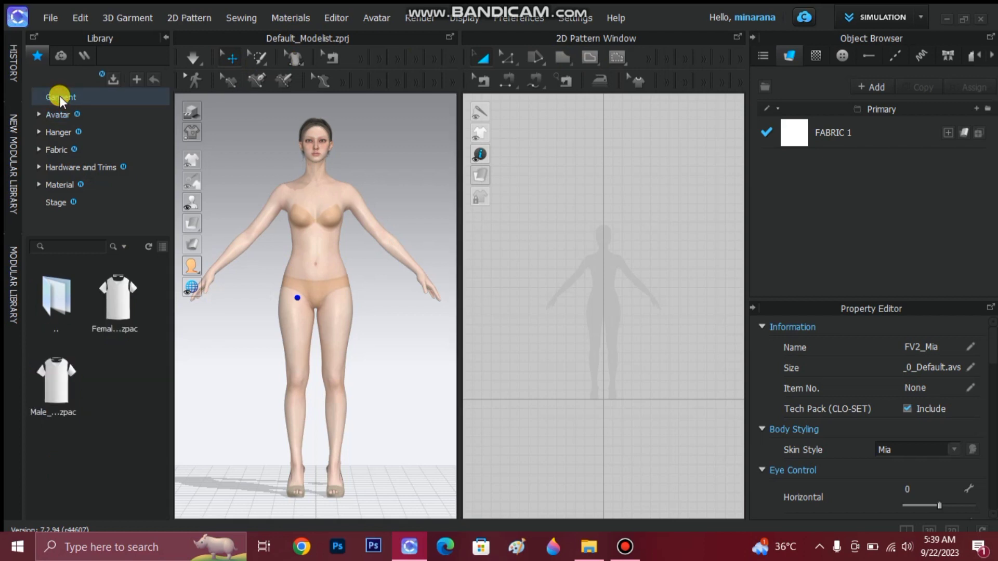
{"action": "left_click", "coordinate": [124, 306]}
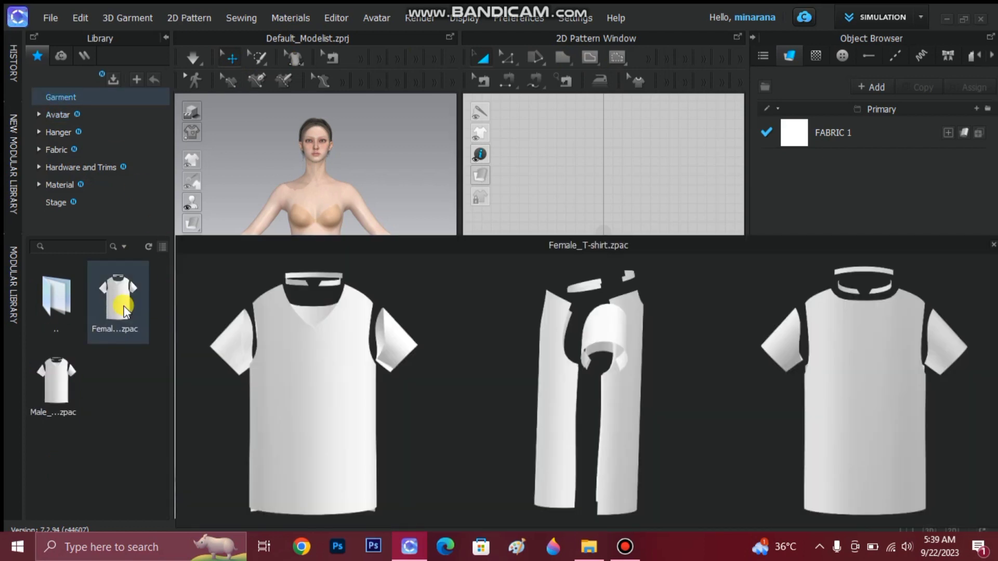
{"action": "double_click", "coordinate": [124, 305]}
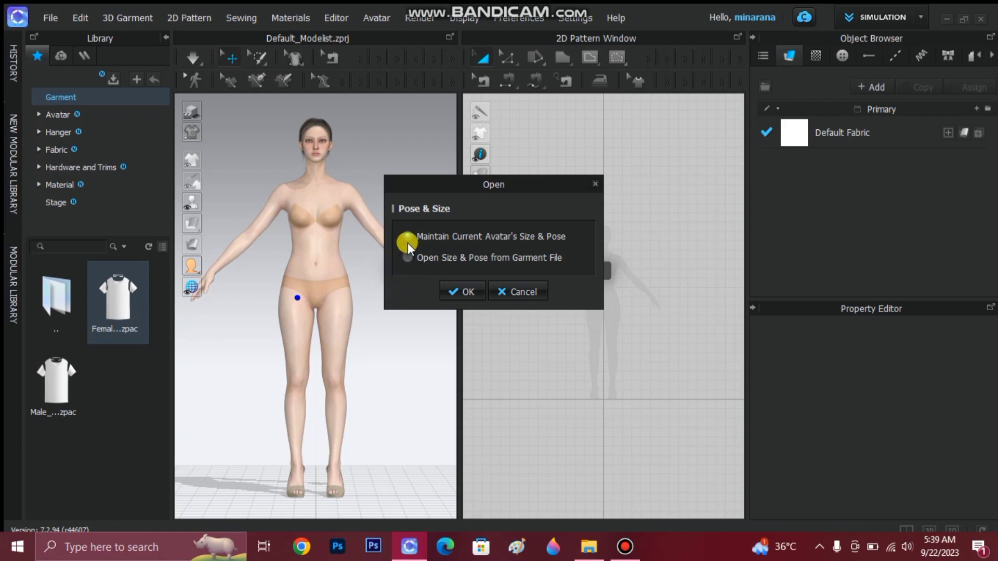
{"action": "left_click", "coordinate": [462, 290]}
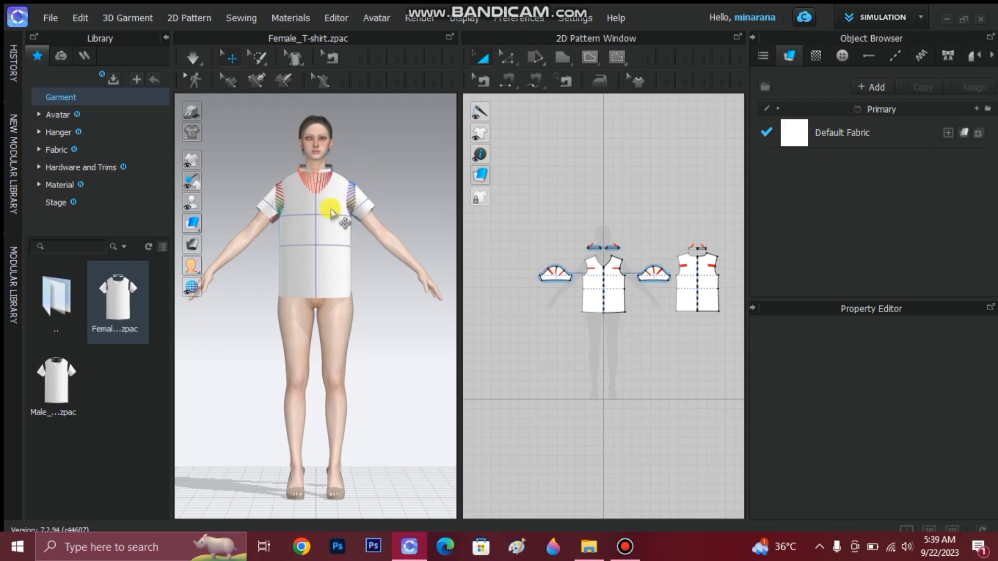
Check the T-shirt pieces from the side, back and front, and run the simulation to drape them on the avatar.
{"action": "key", "text": "4"}
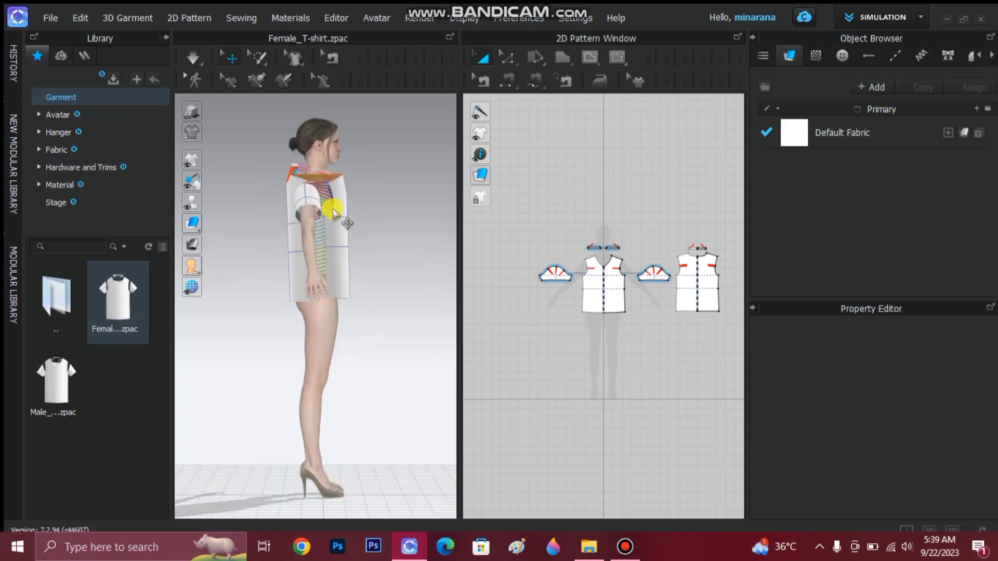
{"action": "key", "text": "8"}
{"action": "key", "text": "2"}
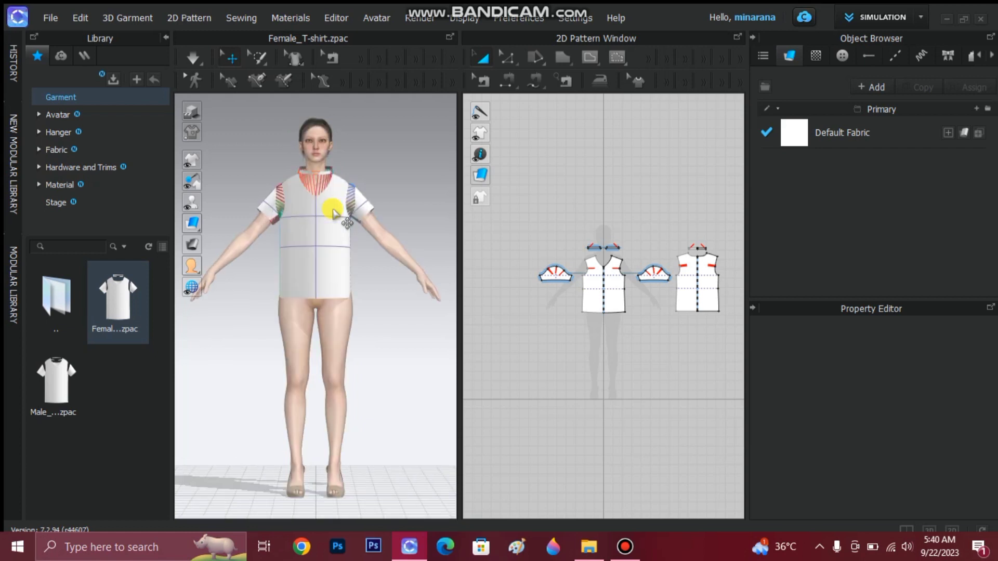
{"action": "left_click", "coordinate": [196, 62]}
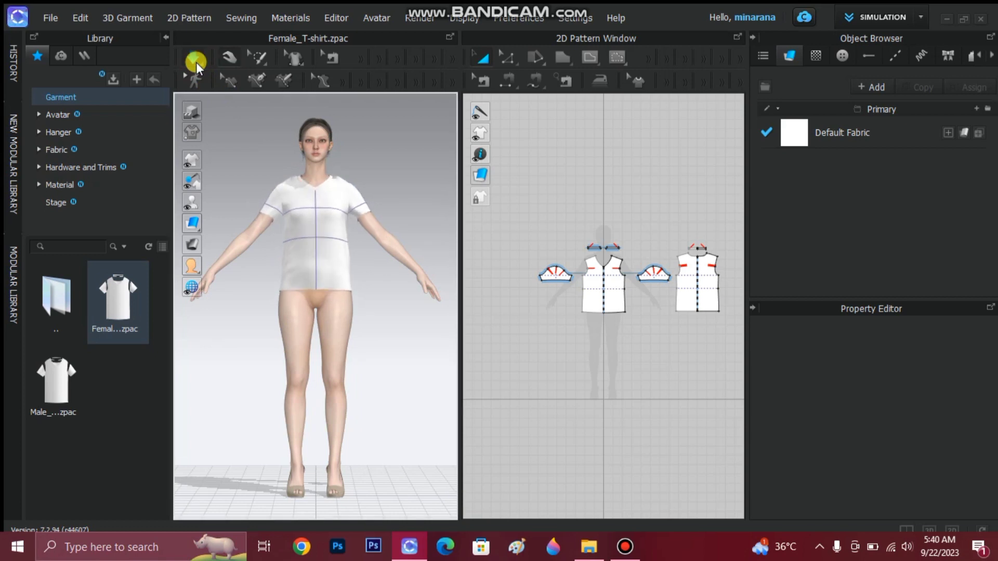
{"action": "left_click", "coordinate": [196, 61]}
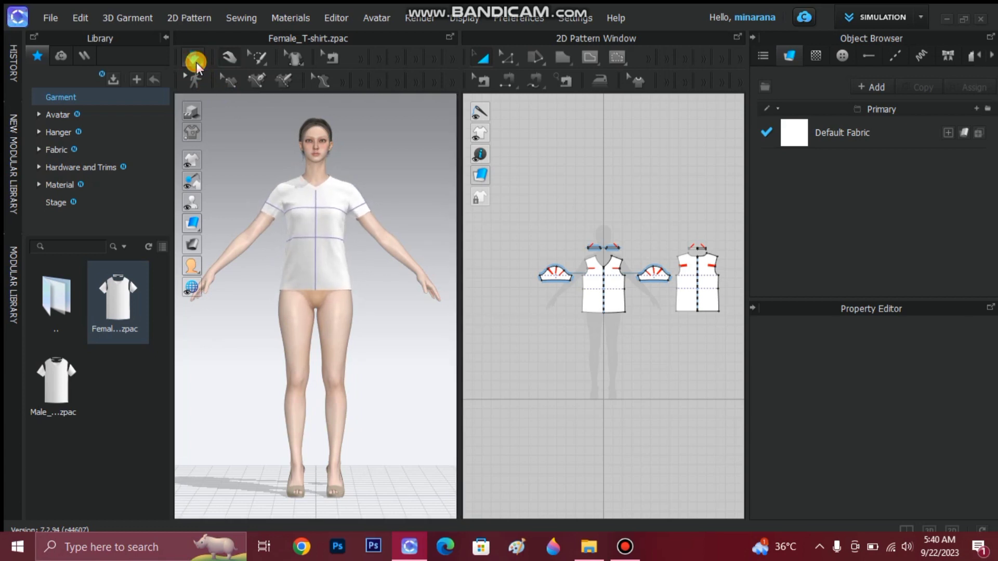
{"action": "left_click", "coordinate": [375, 148]}
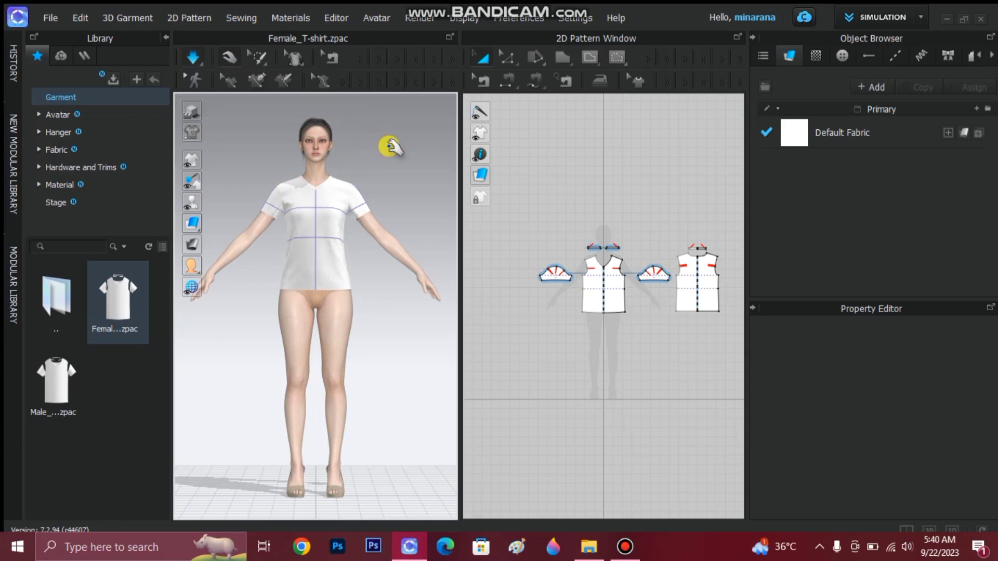
Display the properties of Default Fabric, with the Texture Generator closed and the 2D pattern view restored.
{"action": "left_click", "coordinate": [856, 133]}
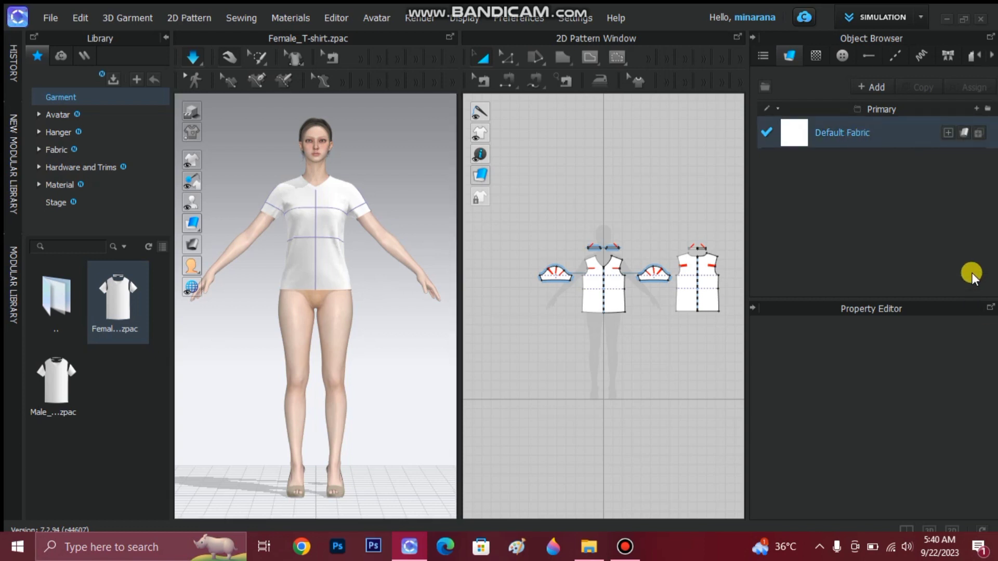
{"action": "left_click", "coordinate": [949, 133]}
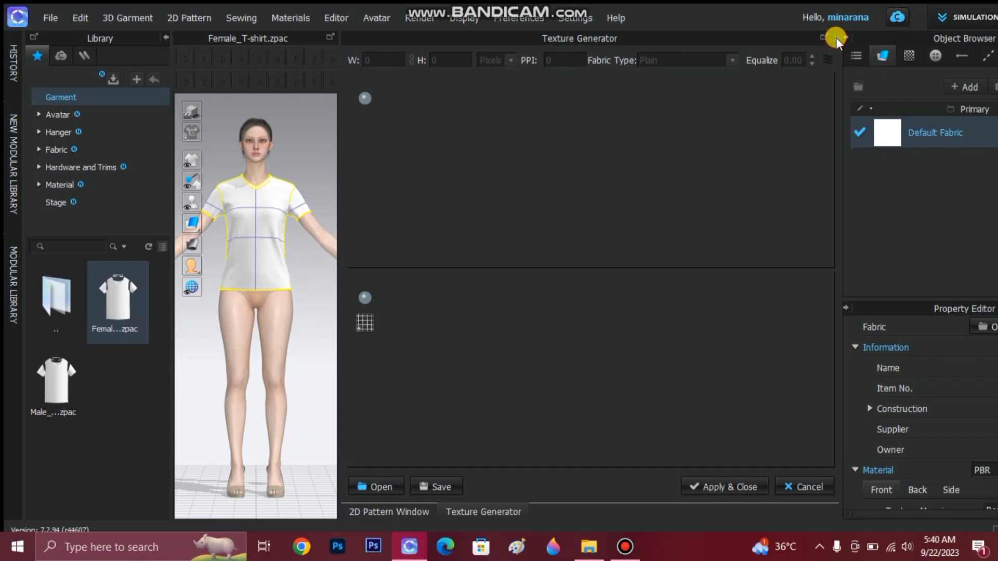
{"action": "left_click", "coordinate": [835, 38]}
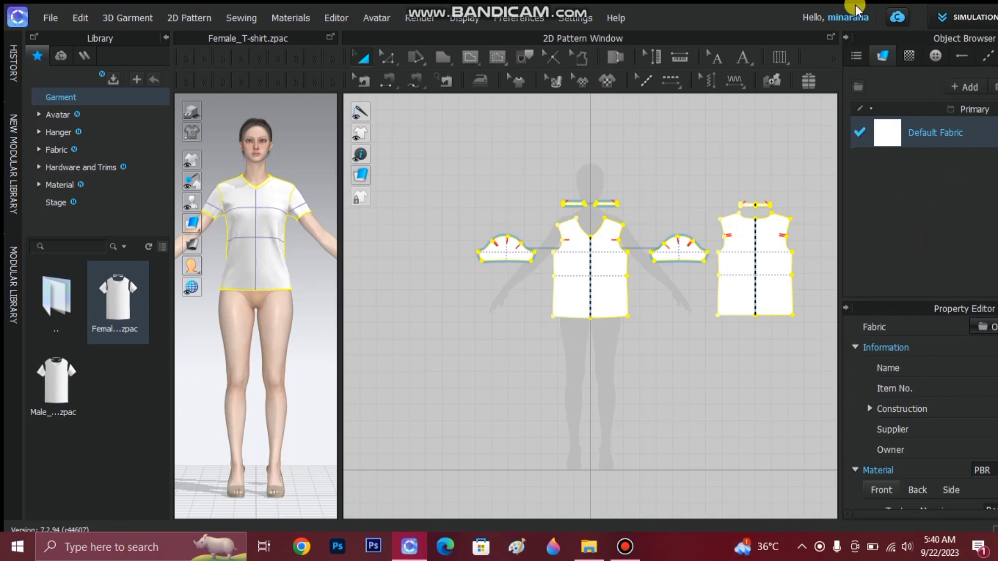
{"action": "double_click", "coordinate": [766, 9]}
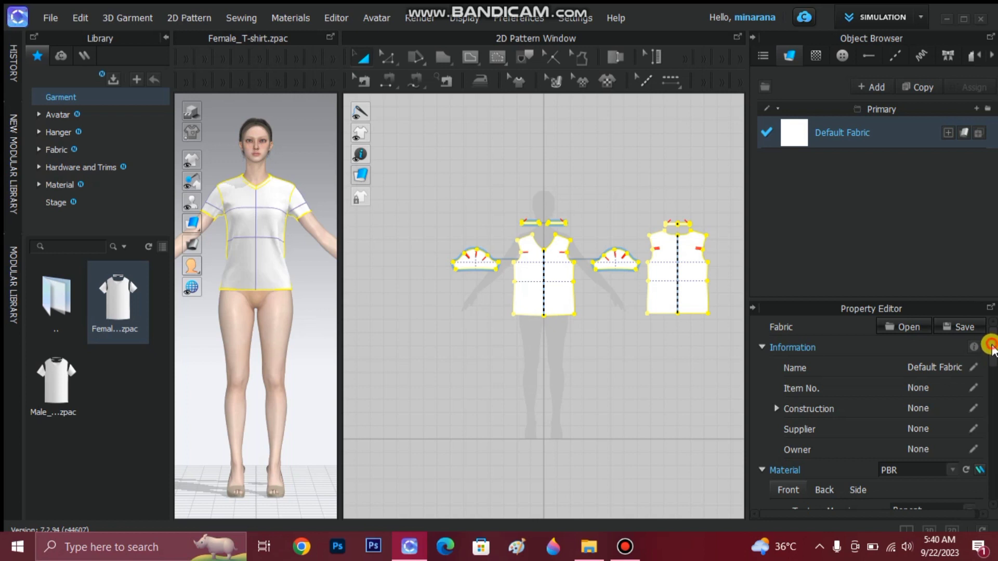
Apply the green fabric image starting with 360_F, from the Desktop's lockscreen folder, as Default Fabric's texture.
{"action": "scroll", "coordinate": [987, 364], "scroll_direction": "down", "scroll_amount": 3}
{"action": "mouse_move", "coordinate": [992, 370]}
{"action": "left_mouse_down"}
{"action": "mouse_move", "coordinate": [993, 438]}
{"action": "mouse_move", "coordinate": [983, 382]}
{"action": "left_mouse_up"}
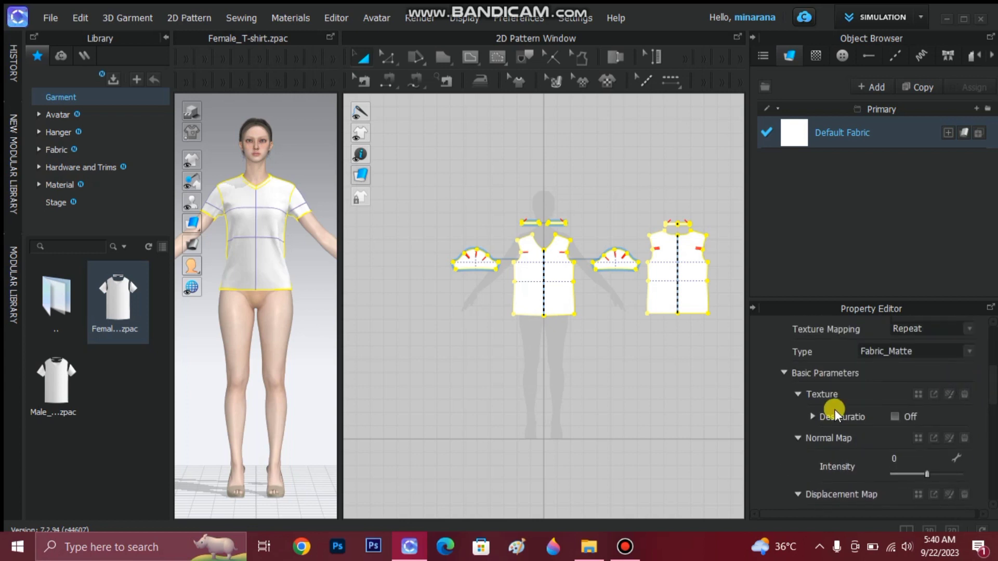
{"action": "left_click", "coordinate": [800, 391]}
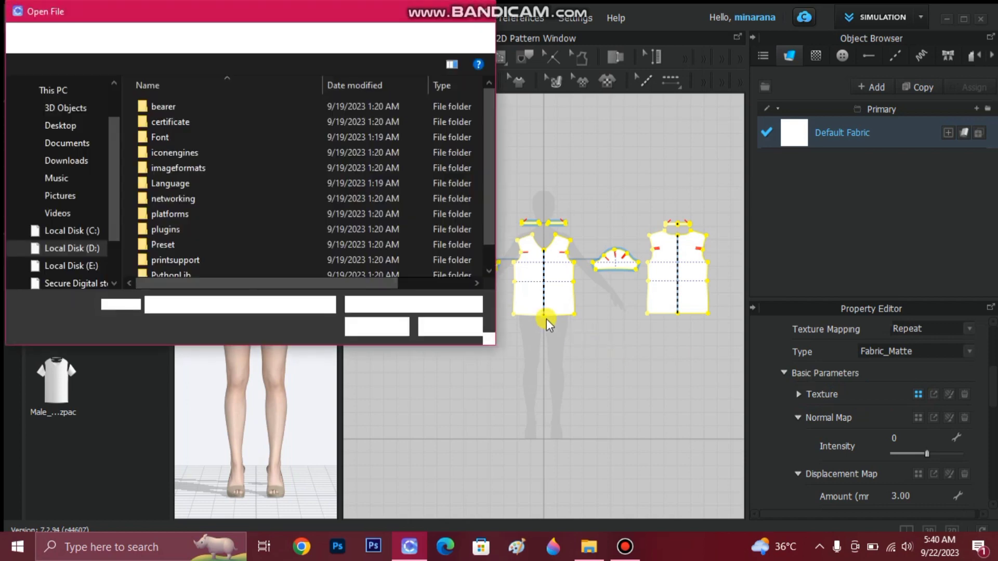
{"action": "left_click", "coordinate": [75, 150]}
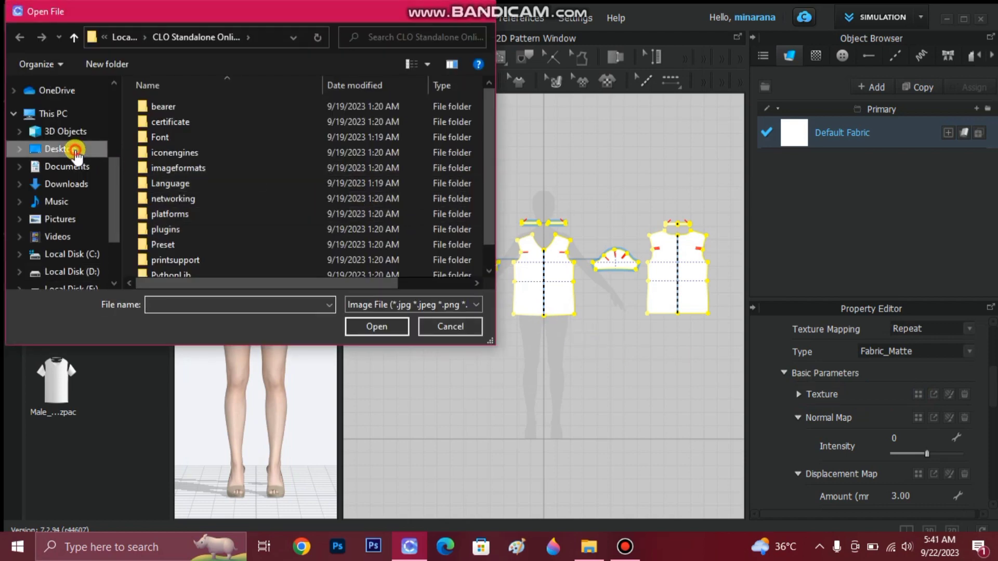
{"action": "left_click", "coordinate": [159, 131]}
{"action": "double_click", "coordinate": [159, 132]}
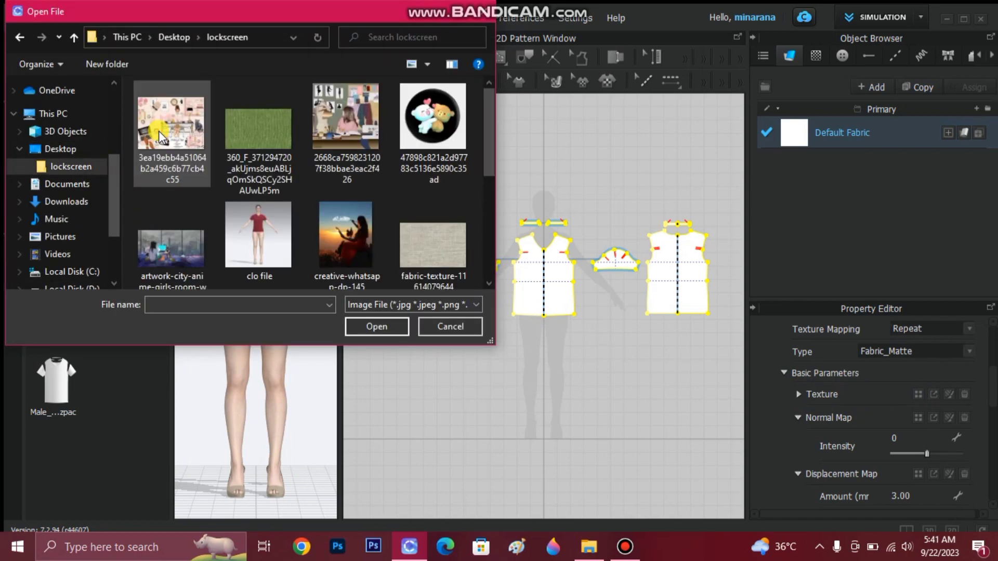
{"action": "double_click", "coordinate": [270, 153]}
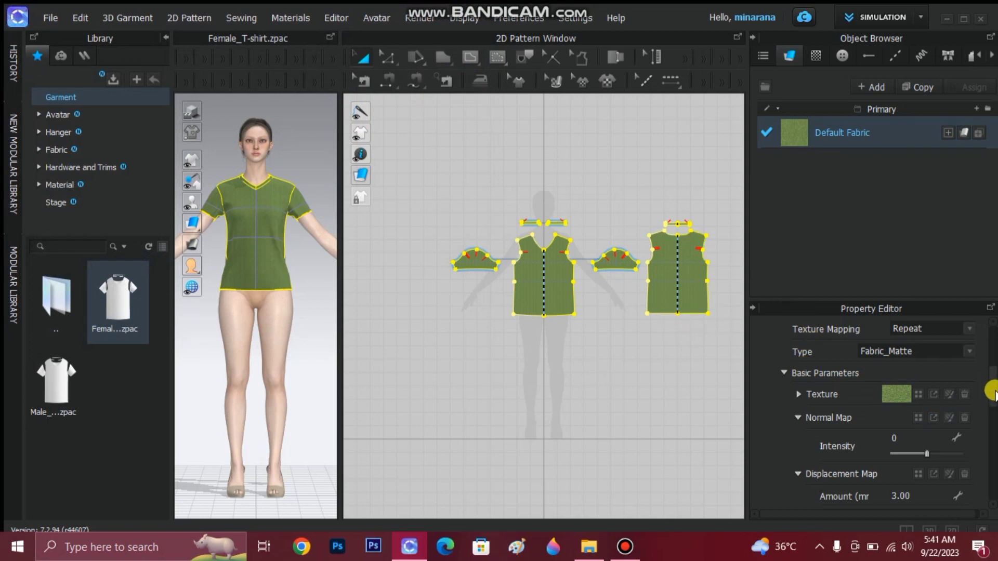
Recolor Default Fabric dark purple (#620064) in the Color dialog, trying green and lighter magenta swatches before applying it.
{"action": "scroll", "coordinate": [990, 398], "scroll_direction": "down", "scroll_amount": 2}
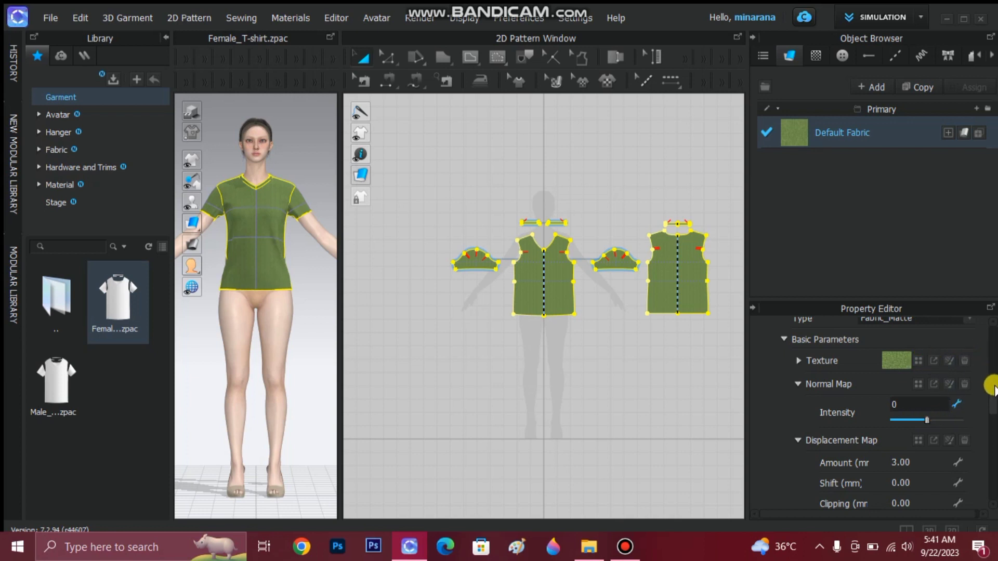
{"action": "scroll", "coordinate": [982, 390], "scroll_direction": "down", "scroll_amount": 10}
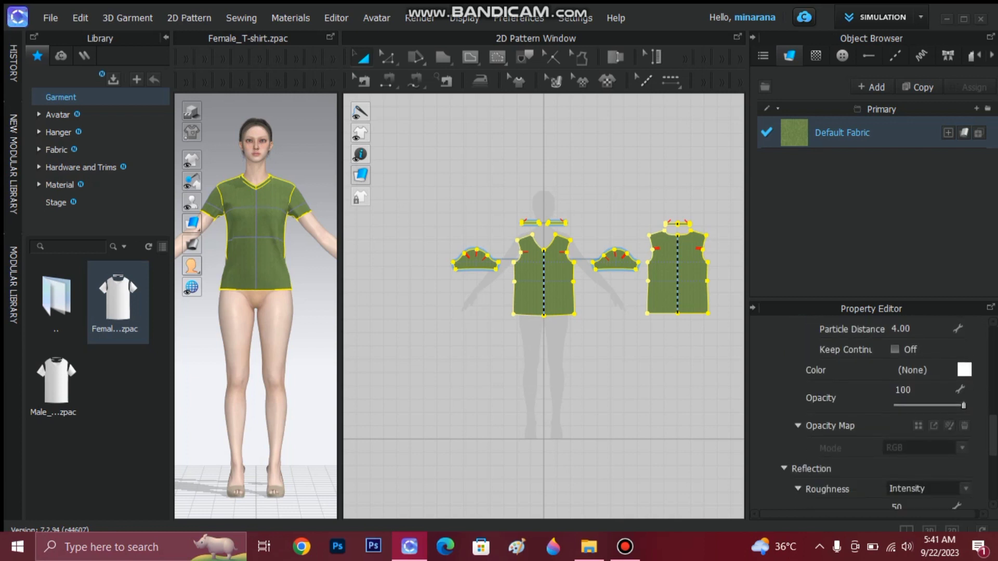
{"action": "left_click", "coordinate": [961, 363]}
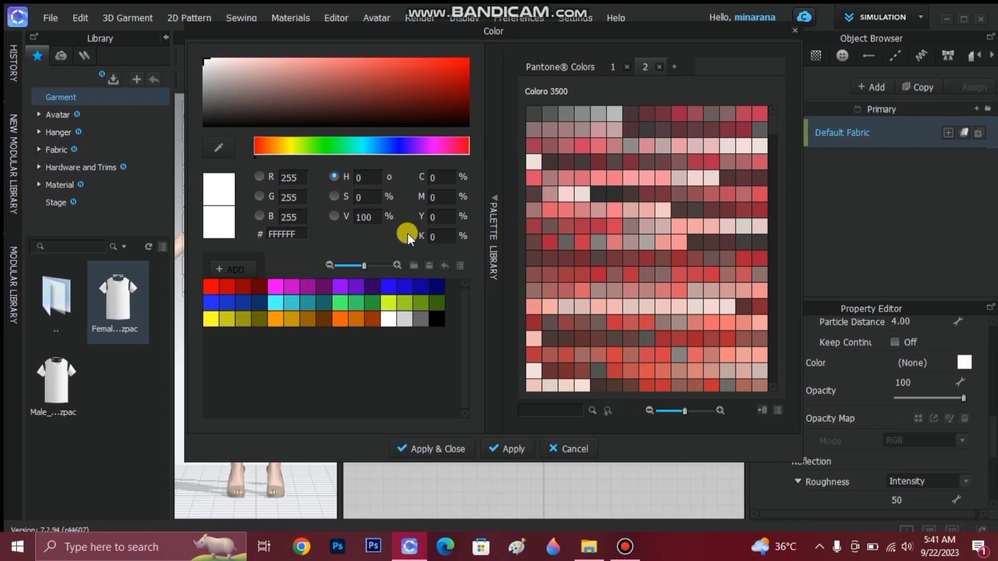
{"action": "left_click", "coordinate": [356, 298]}
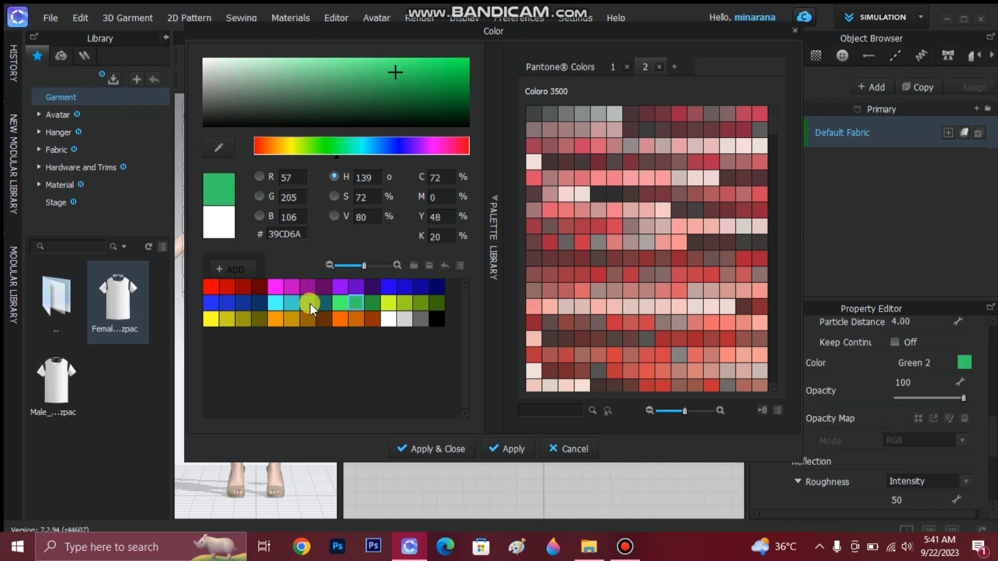
{"action": "left_click", "coordinate": [295, 288]}
{"action": "left_click", "coordinate": [324, 286]}
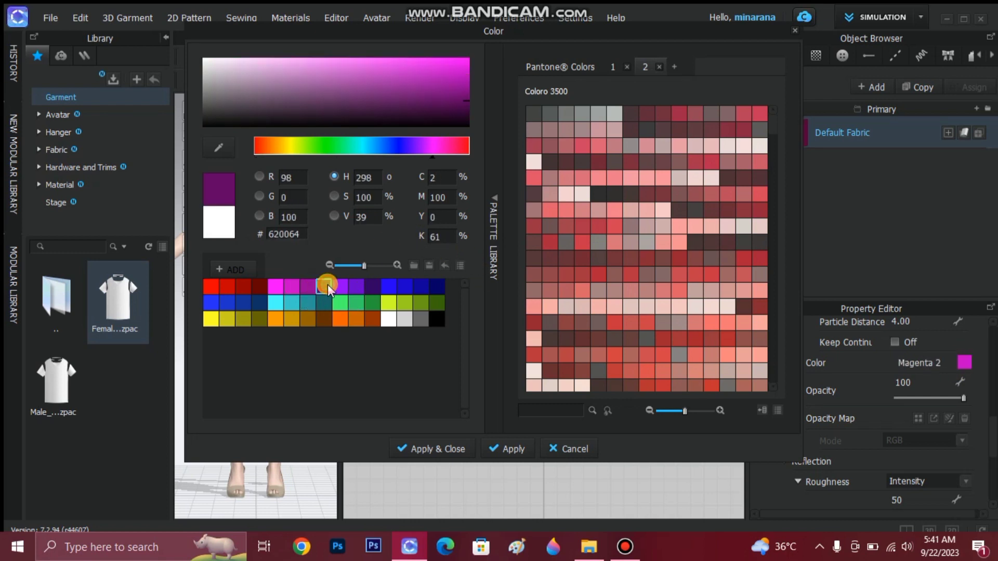
{"action": "left_click", "coordinate": [461, 448]}
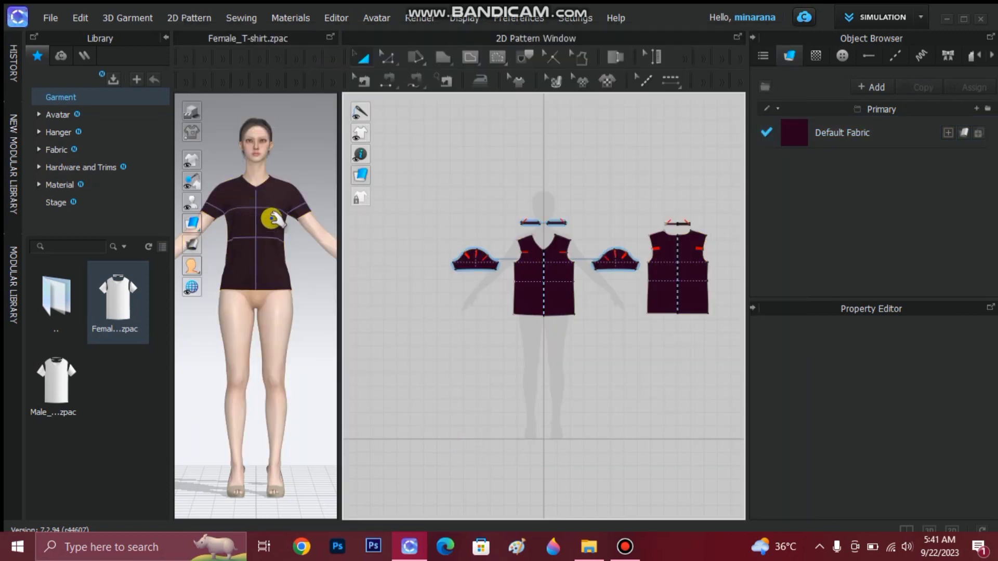
Display the 3D garment alone and the 2D pattern alone, ending with both windows side by side at equal width.
{"action": "left_click", "coordinate": [906, 529]}
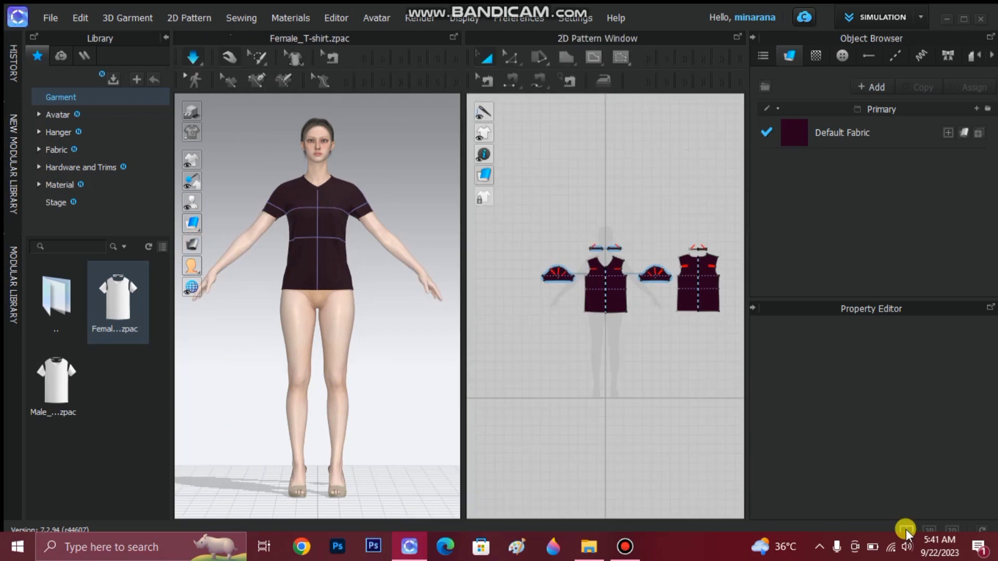
{"action": "left_click", "coordinate": [934, 528]}
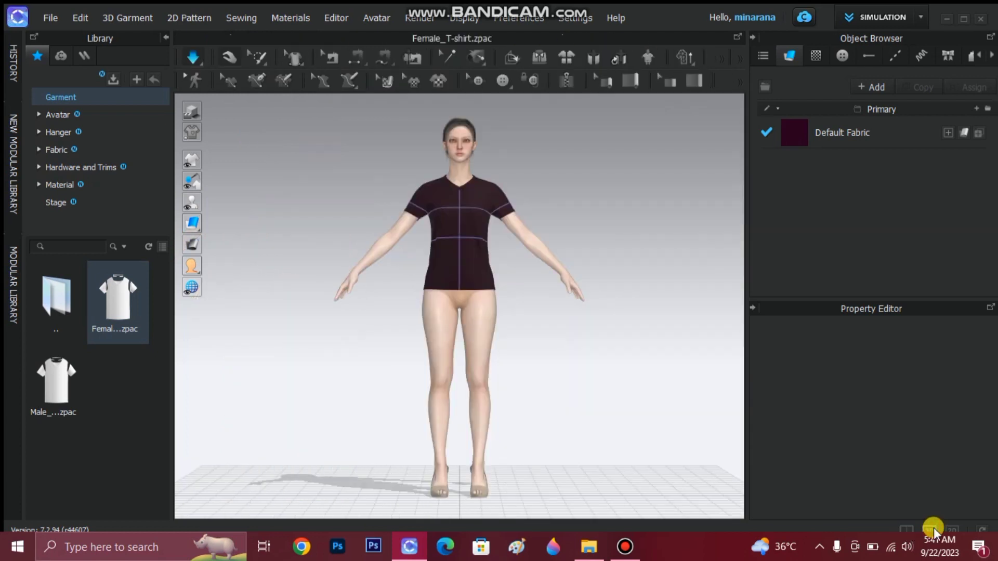
{"action": "left_click", "coordinate": [954, 528]}
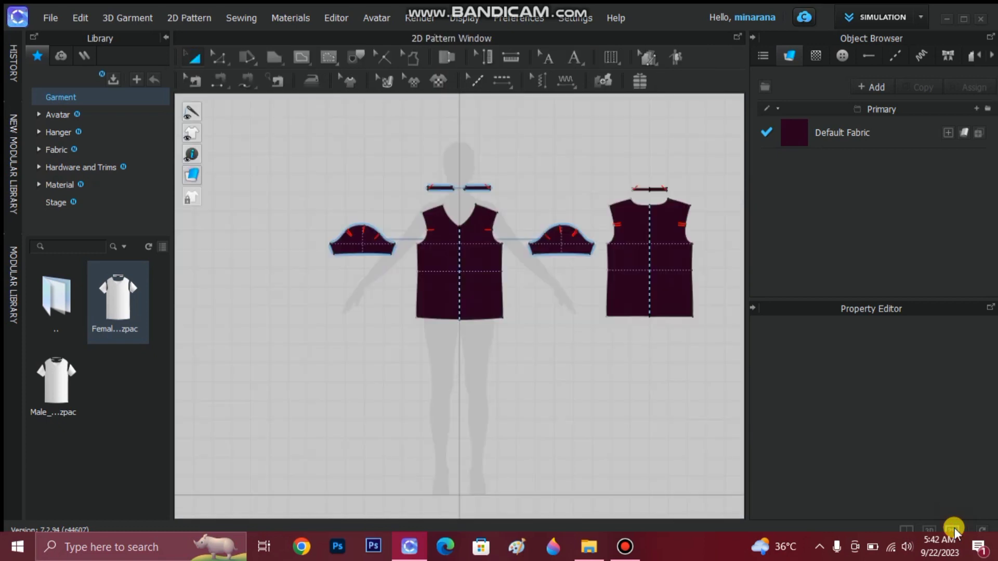
{"action": "left_click", "coordinate": [903, 529]}
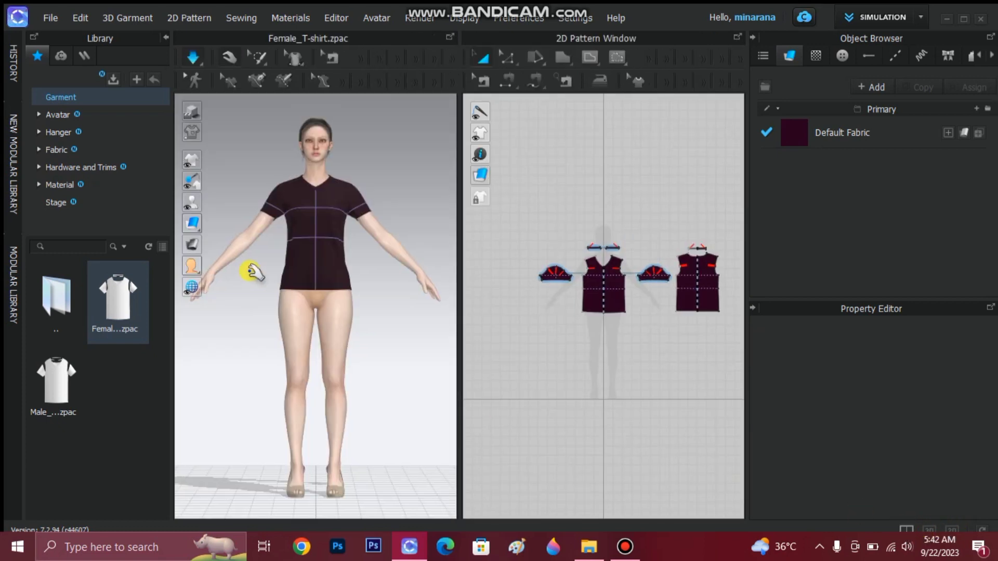
Preview the T-shirt in Schematic Render twice, returning to the normal 3D display each time.
{"action": "left_click", "coordinate": [191, 134]}
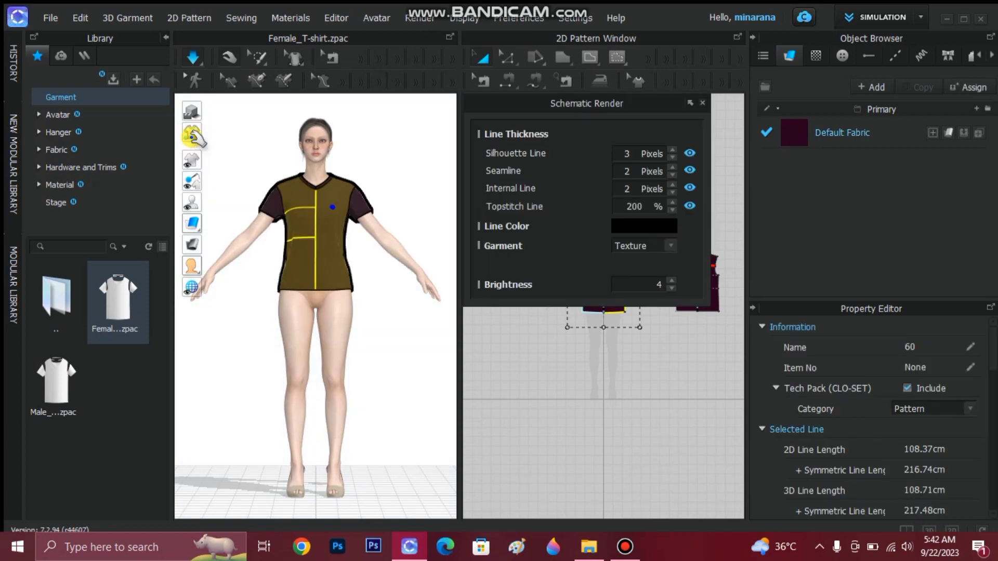
{"action": "left_click", "coordinate": [192, 134]}
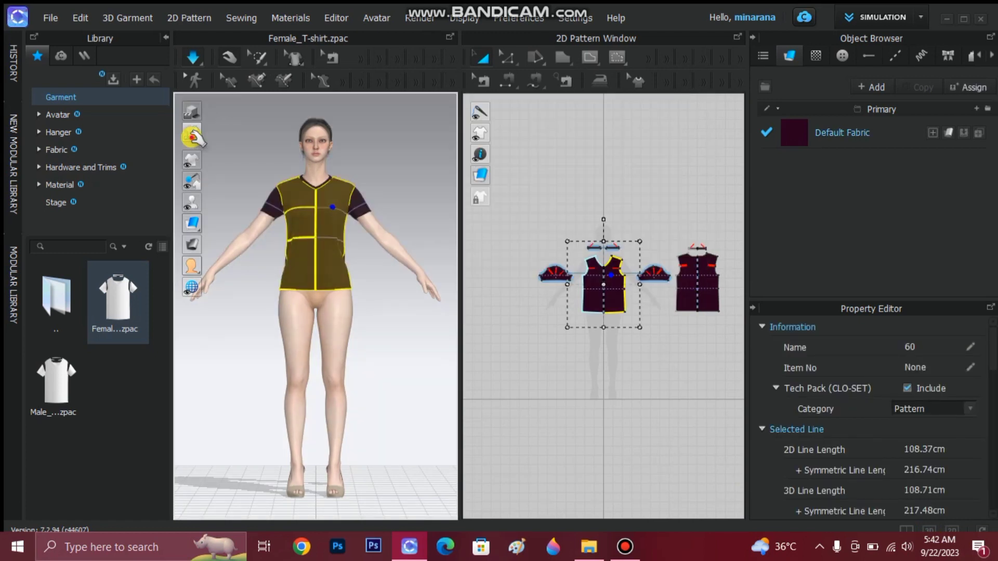
{"action": "left_click", "coordinate": [192, 135]}
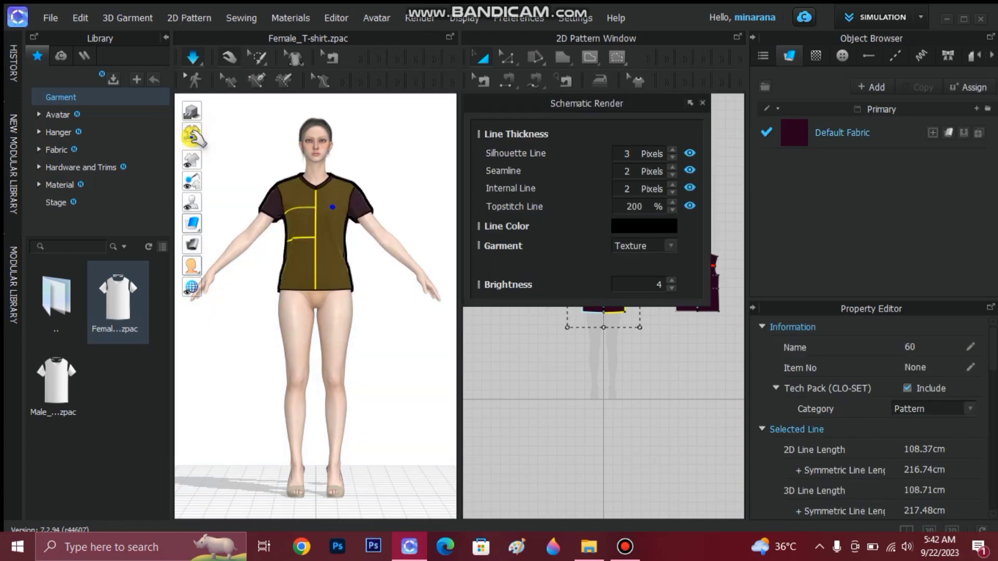
{"action": "left_click", "coordinate": [192, 135]}
Look through the garment and accessory display options of the 3D window, and deselect the front pattern piece.
{"action": "mouse_move", "coordinate": [194, 165]}
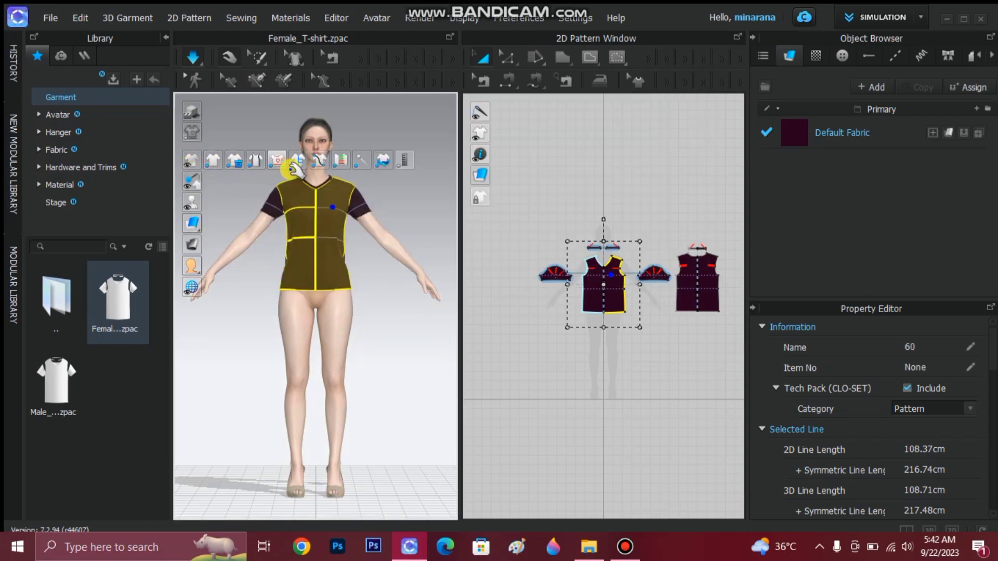
{"action": "left_click", "coordinate": [187, 159]}
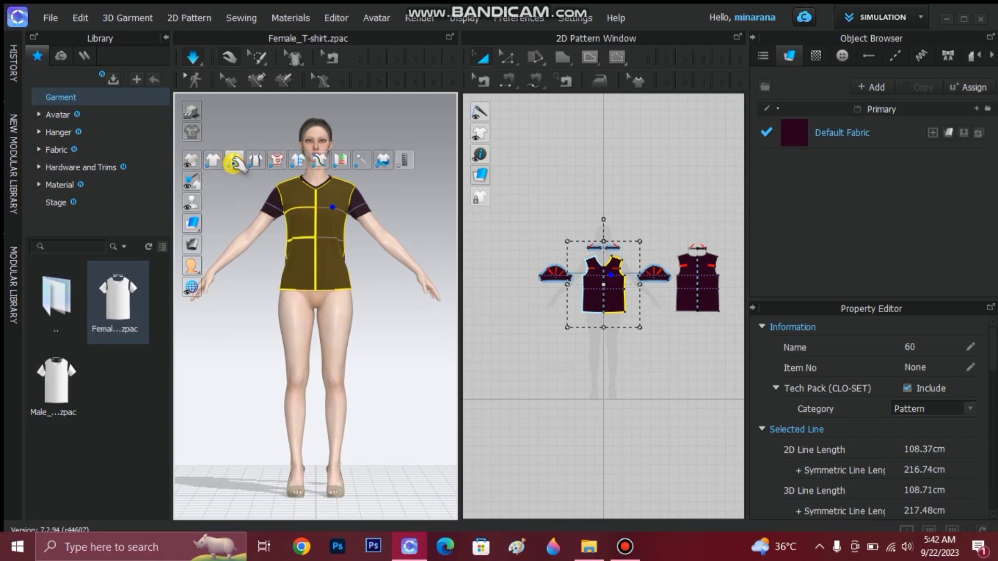
{"action": "left_click", "coordinate": [255, 160]}
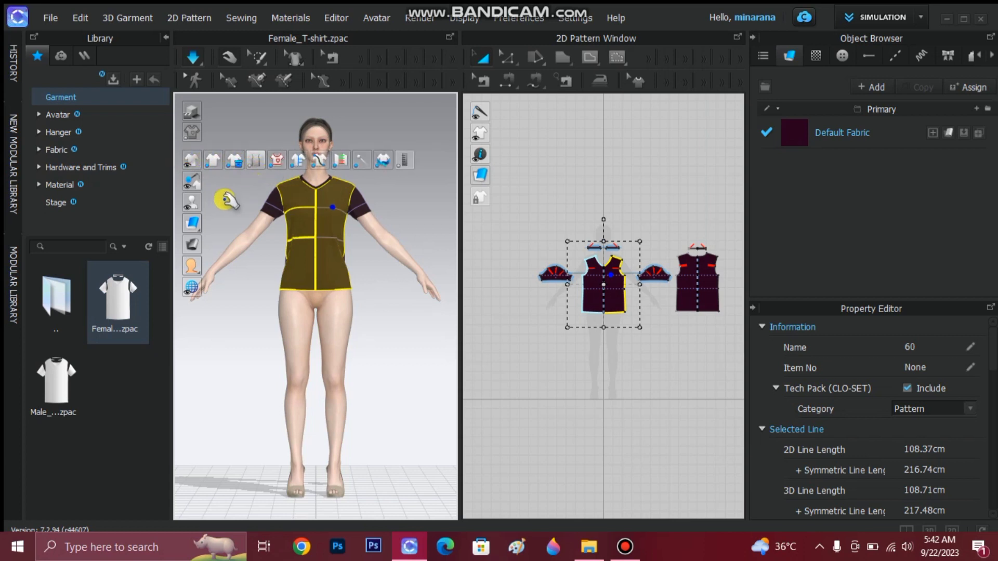
{"action": "mouse_move", "coordinate": [193, 181]}
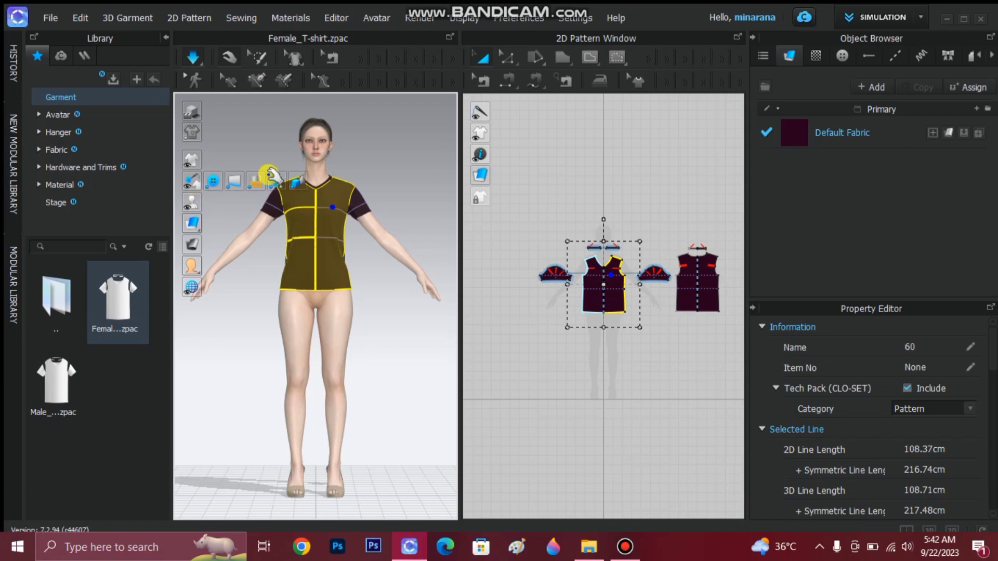
{"action": "left_click", "coordinate": [362, 174]}
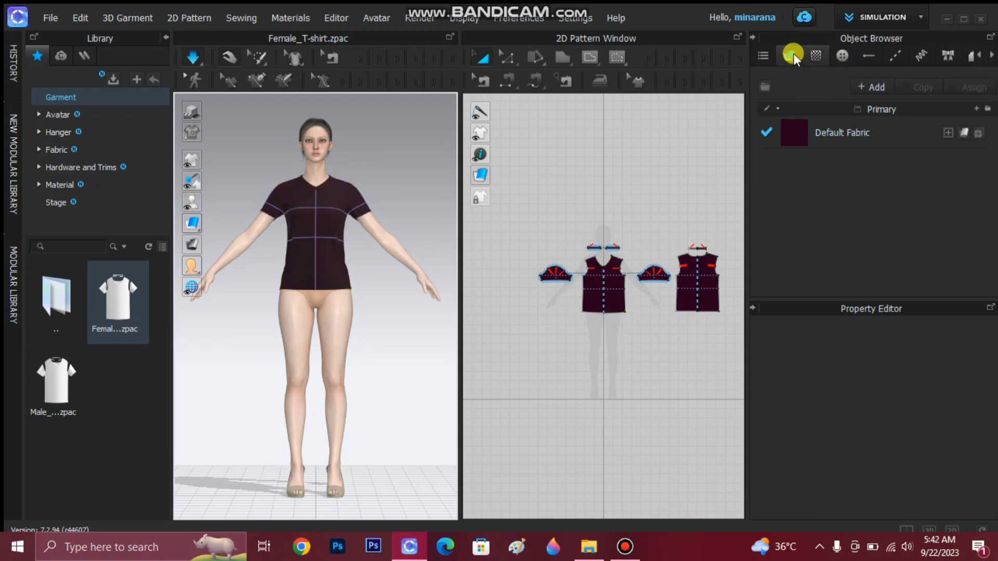
Try out the sewing tools of the 2D Pattern Window in turn, including Check Sewing Length.
{"action": "left_click", "coordinate": [256, 82]}
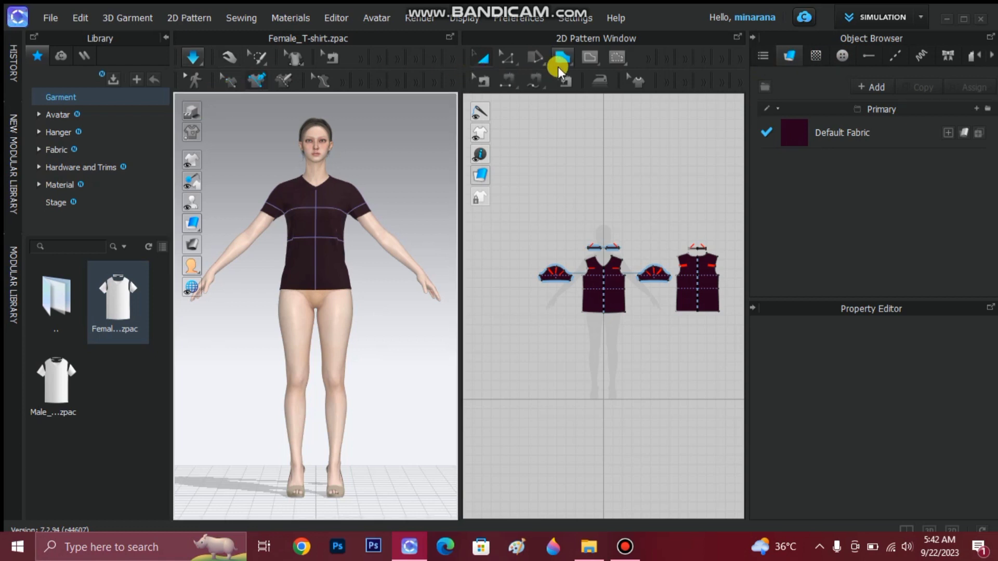
{"action": "left_click", "coordinate": [475, 85]}
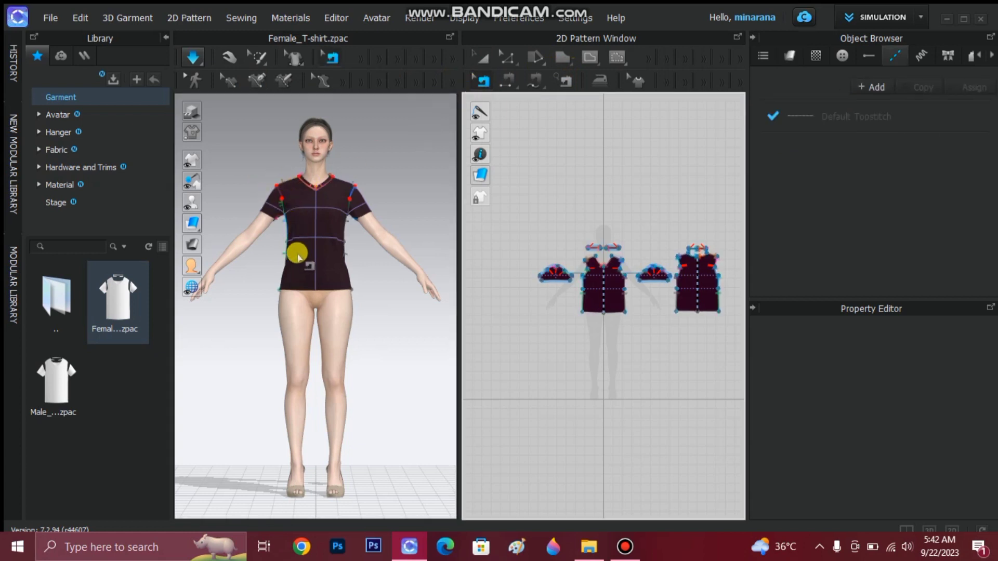
{"action": "left_click", "coordinate": [516, 81]}
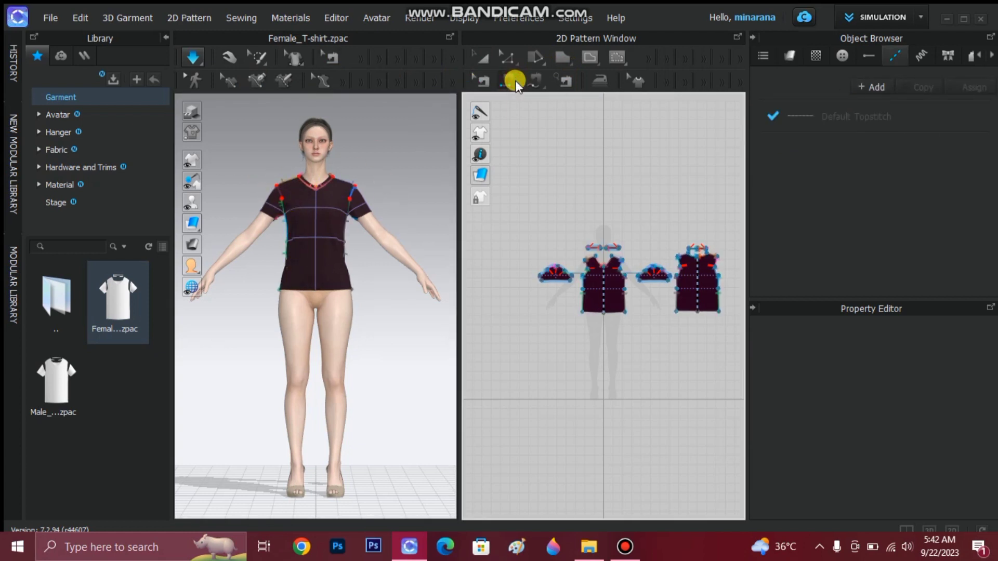
{"action": "left_click", "coordinate": [534, 83]}
{"action": "left_click", "coordinate": [568, 87]}
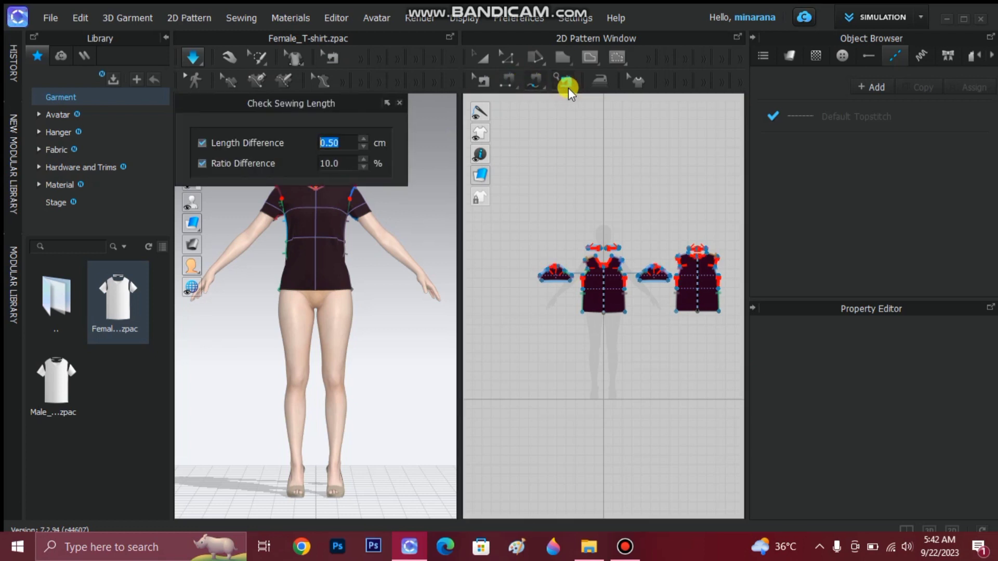
{"action": "left_click", "coordinate": [598, 82]}
Review the View Controls and User Interface pages of the User Settings, including the 3D Toolbar position choices, and close the settings.
{"action": "left_click", "coordinate": [575, 18]}
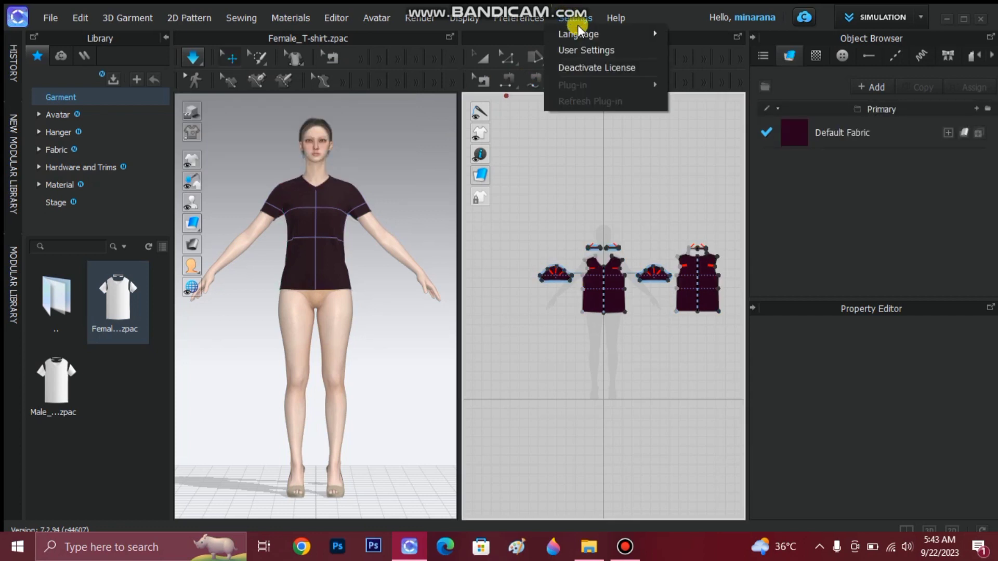
{"action": "key", "text": "Escape"}
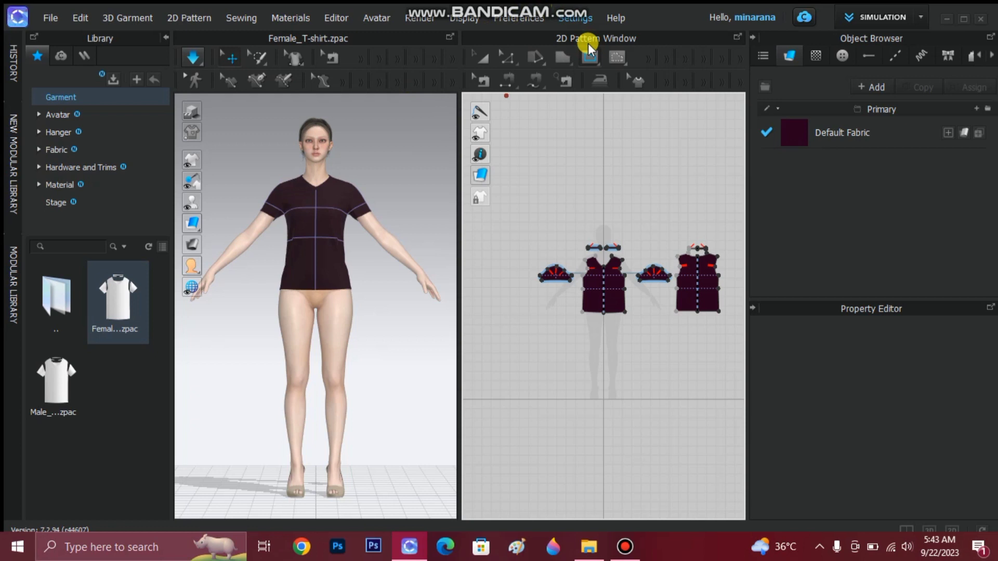
{"action": "left_click", "coordinate": [575, 18]}
{"action": "left_click", "coordinate": [613, 235]}
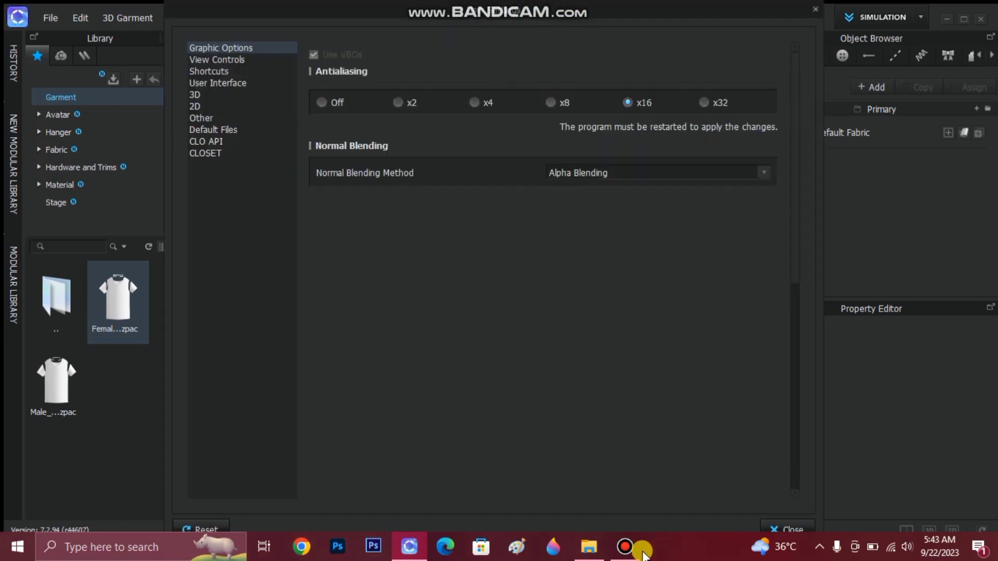
{"action": "left_click", "coordinate": [223, 59]}
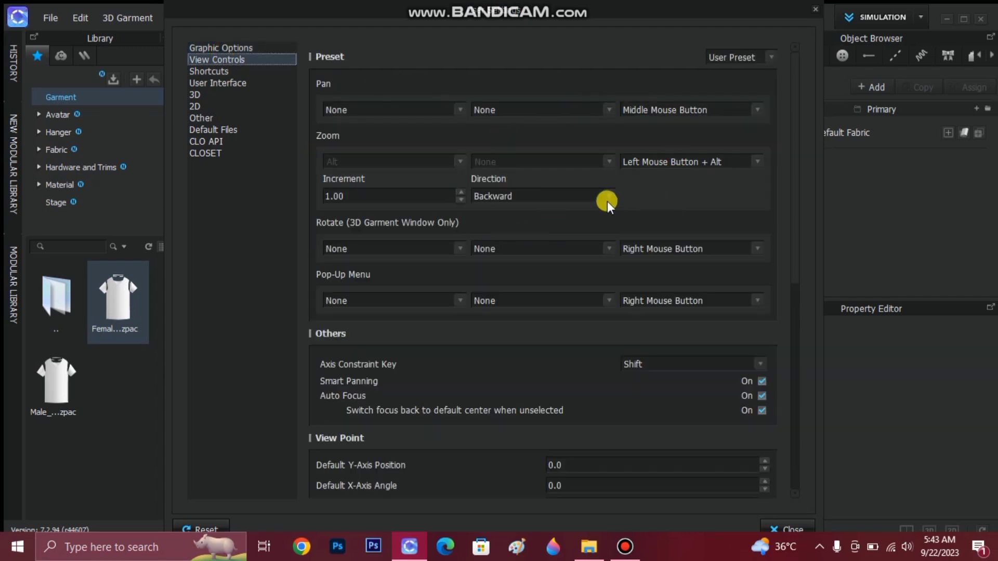
{"action": "left_click", "coordinate": [257, 81]}
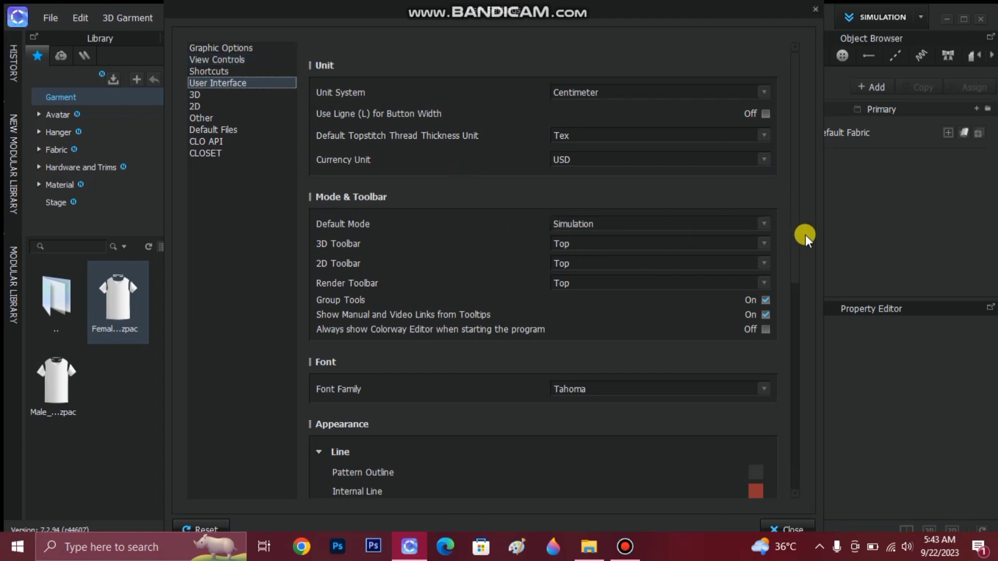
{"action": "left_click", "coordinate": [758, 250]}
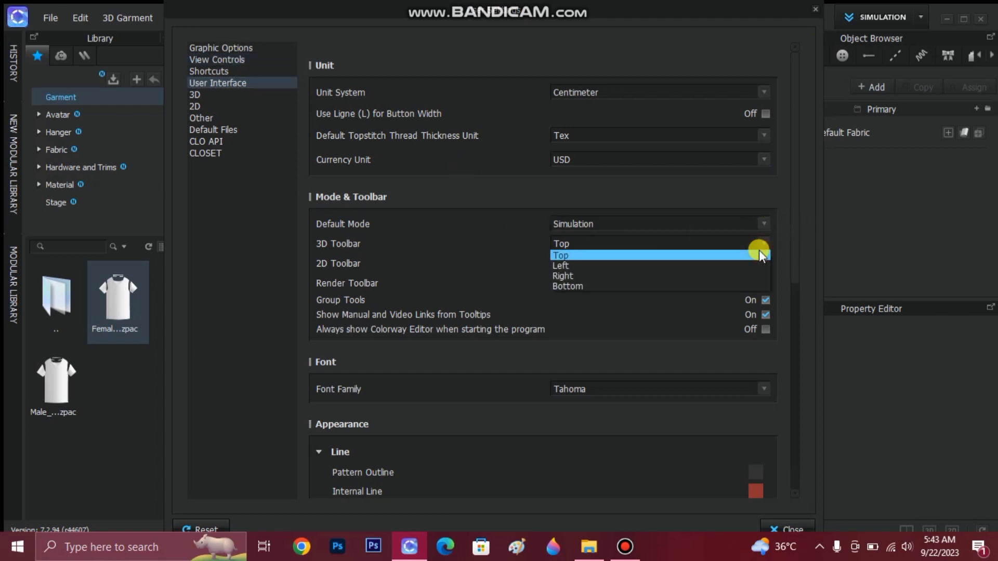
{"action": "left_click", "coordinate": [759, 251]}
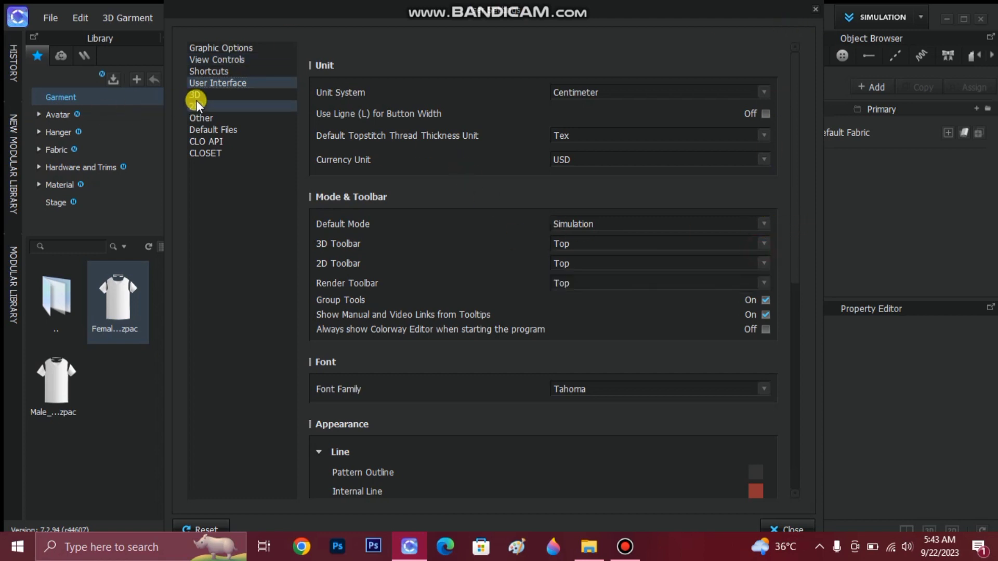
{"action": "left_click", "coordinate": [235, 60]}
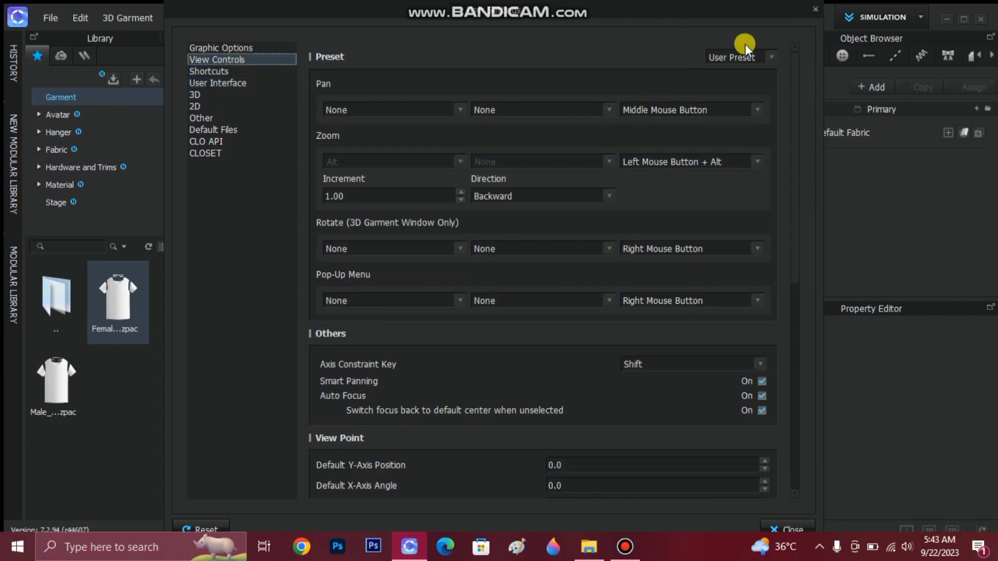
{"action": "left_click", "coordinate": [812, 10]}
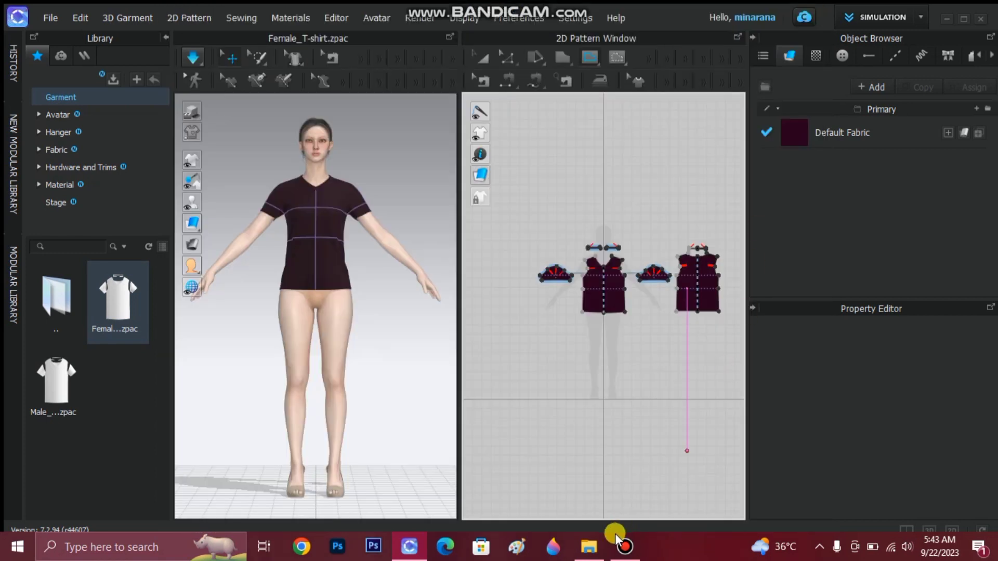